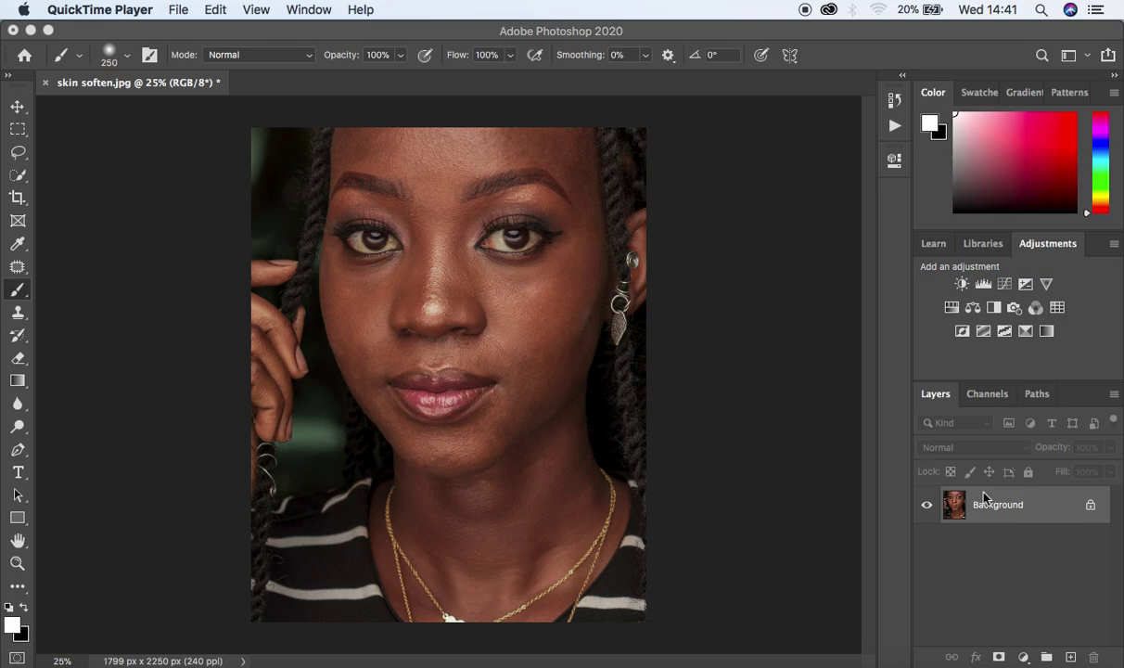
Duplicate the Background layer twice
{"action": "left_click", "coordinate": [1040, 521]}
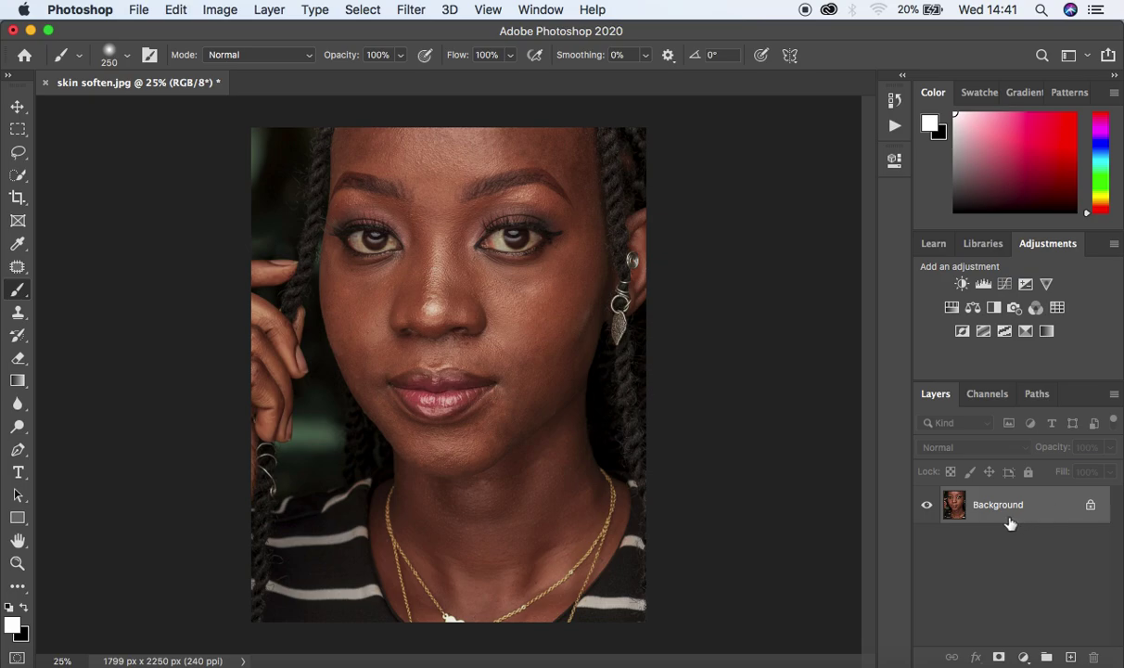
{"action": "key", "text": "super+j"}
{"action": "key", "text": "super+j"}
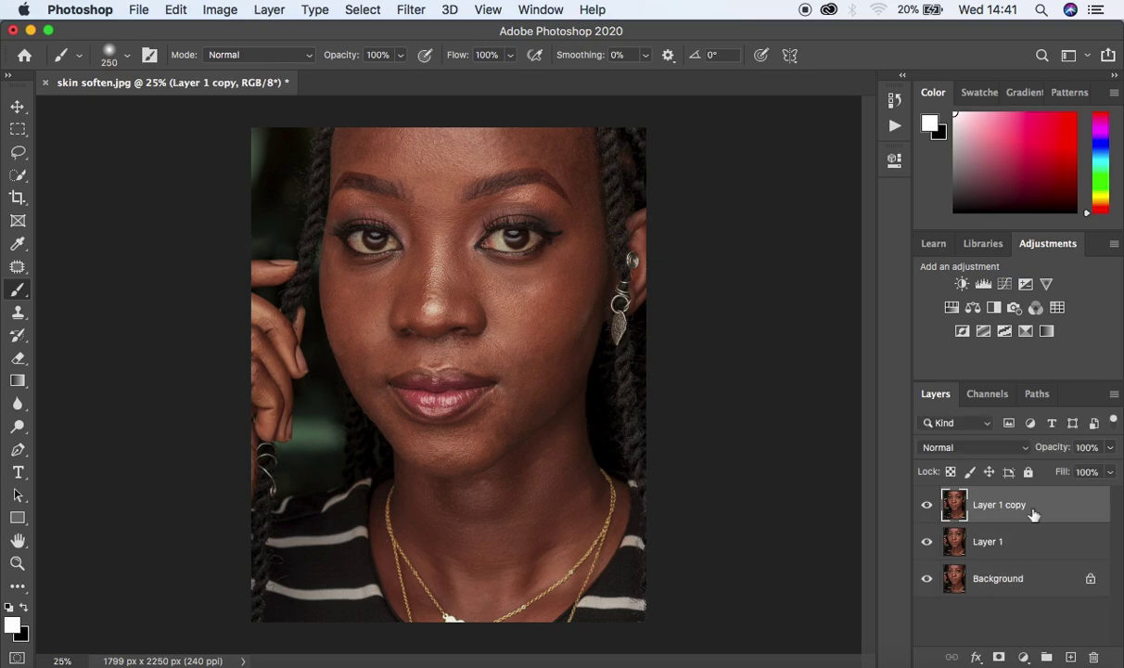
Rename the lower duplicate layer "skin softening" and the upper one "textures"
{"action": "double_click", "coordinate": [984, 542]}
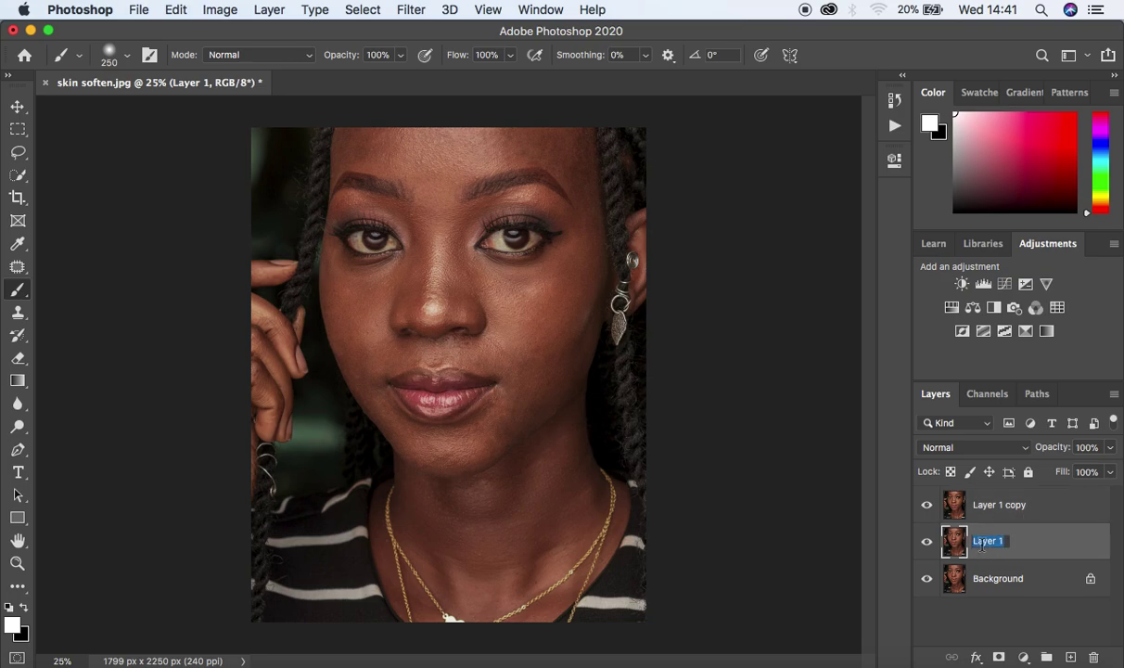
{"action": "type", "text": "skin softening"}
{"action": "double_click", "coordinate": [999, 504]}
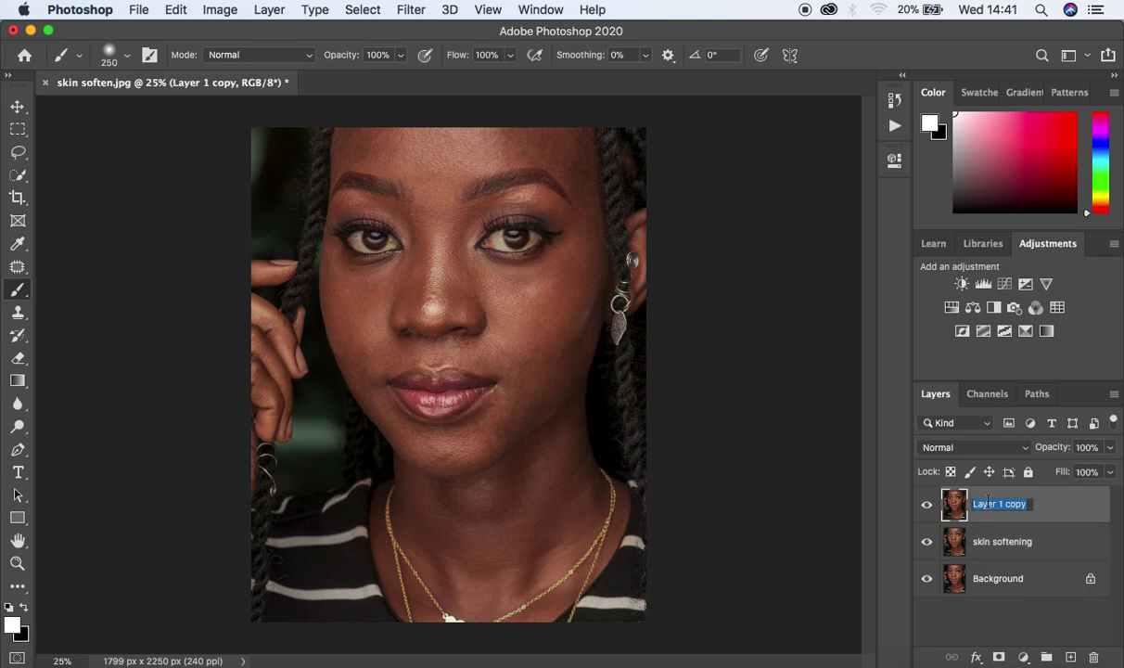
{"action": "type", "text": "textures"}
{"action": "key", "text": "Return"}
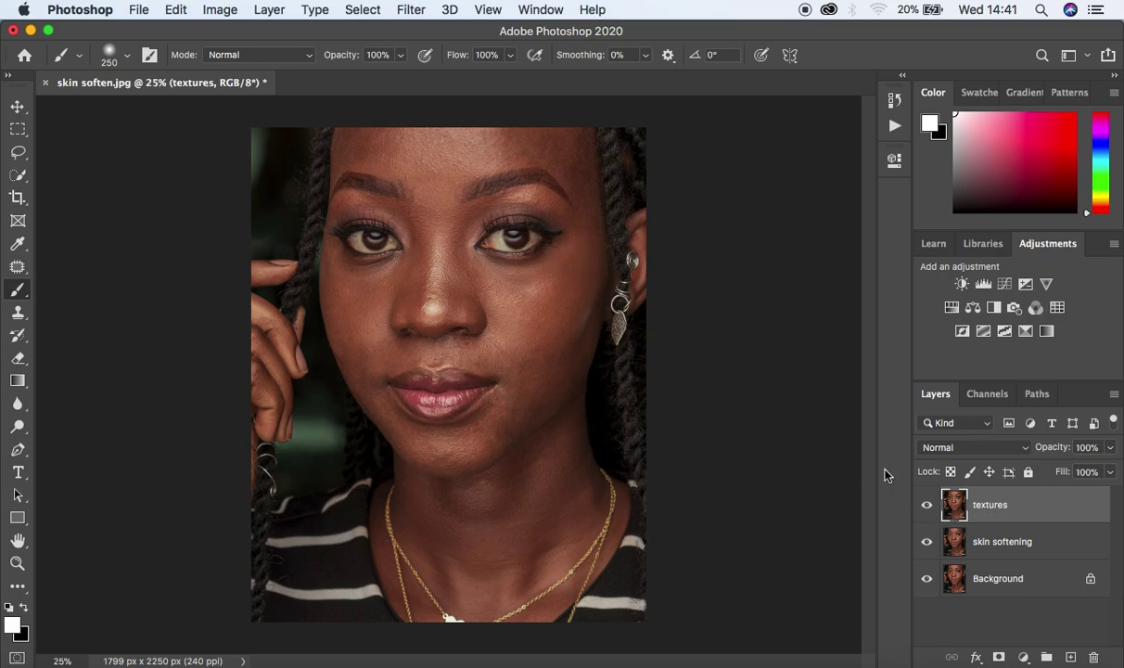
Desaturate the textures layer and hide it
{"action": "key", "text": "super+shift+u"}
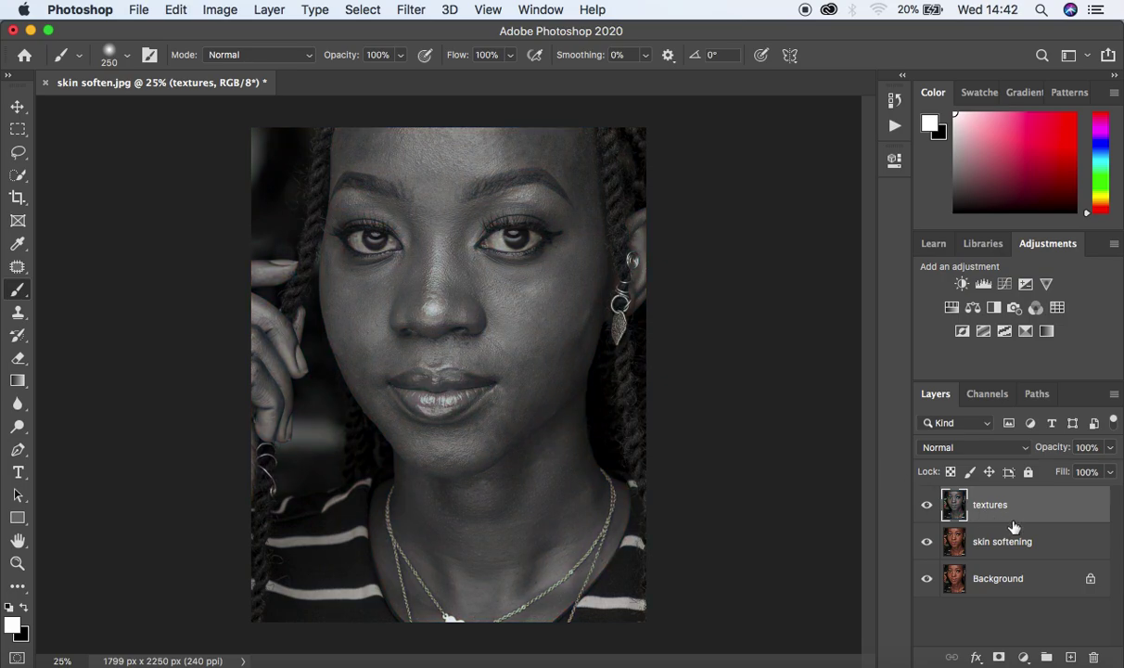
{"action": "left_click", "coordinate": [926, 505]}
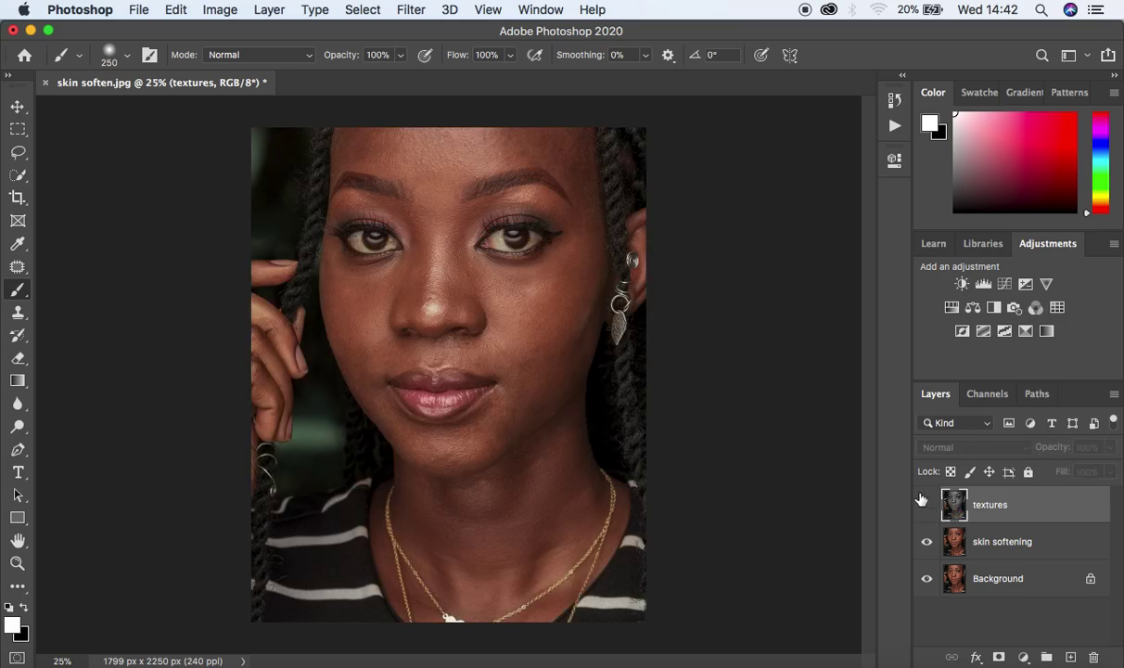
Convert the skin softening layer to a smart object
{"action": "left_click", "coordinate": [1046, 545]}
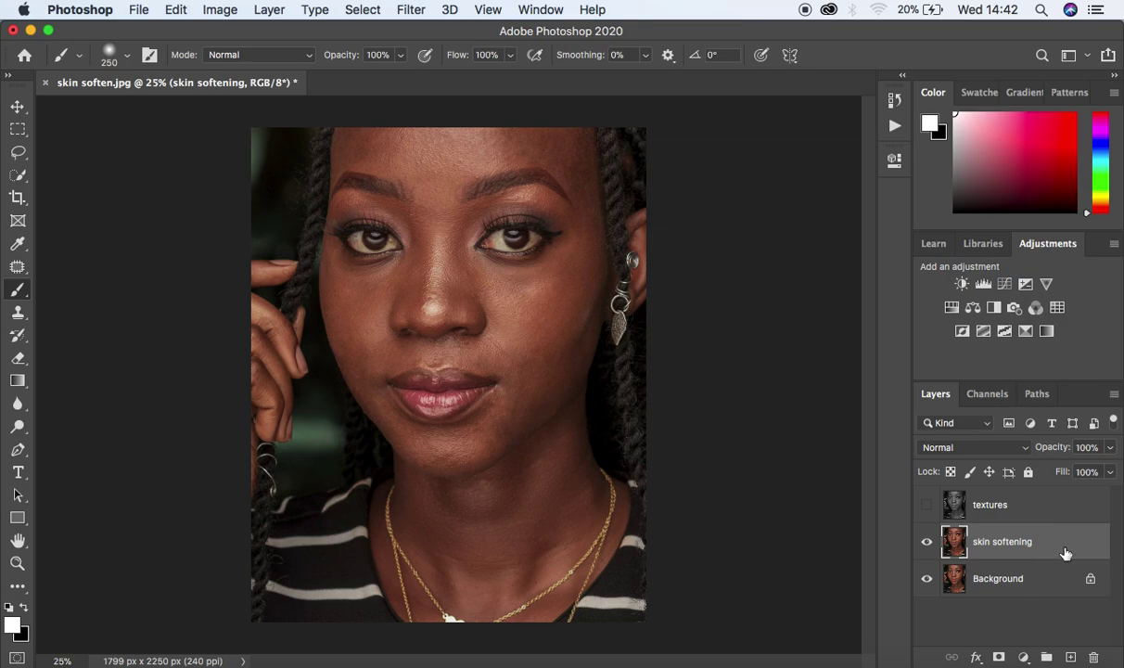
{"action": "right_click", "coordinate": [1069, 551]}
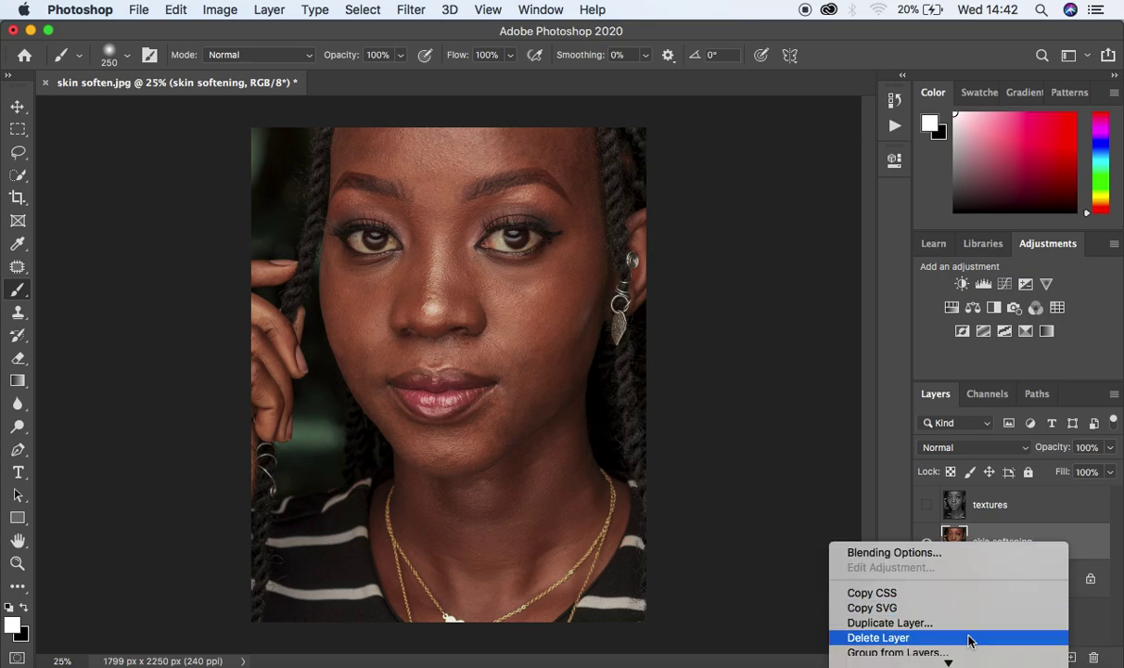
{"action": "scroll", "coordinate": [964, 638], "scroll_direction": "down", "scroll_amount": 5}
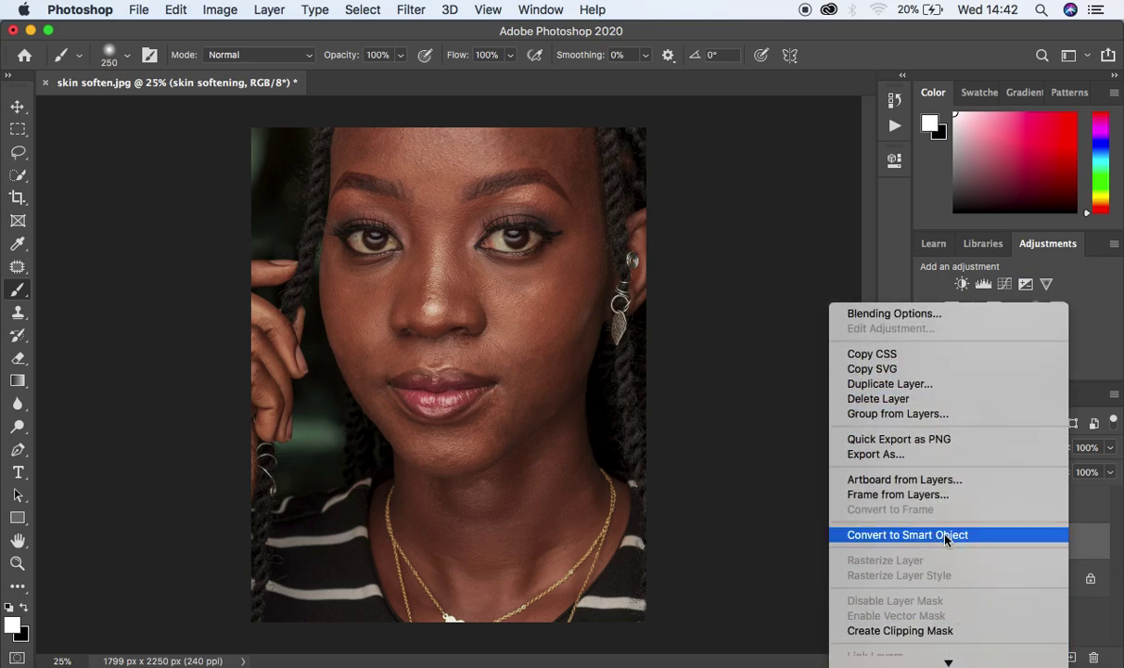
{"action": "left_click", "coordinate": [948, 535]}
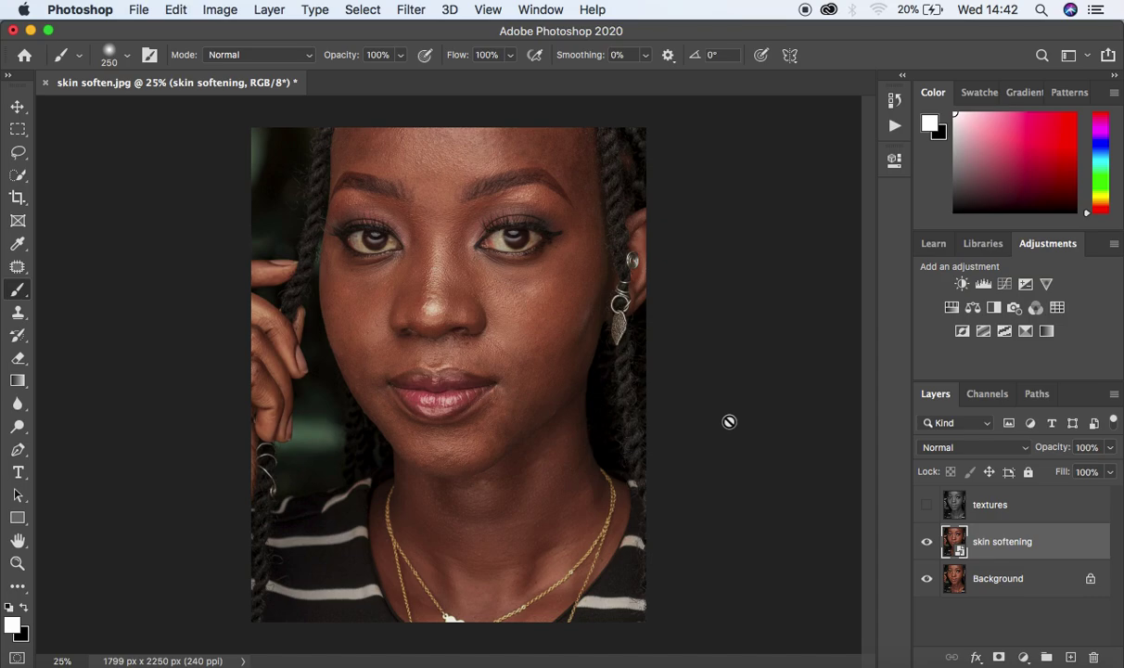
Apply a Surface Blur to the skin softening layer with a radius of 22 pixels and a threshold just under 38 levels
{"action": "left_click", "coordinate": [408, 10]}
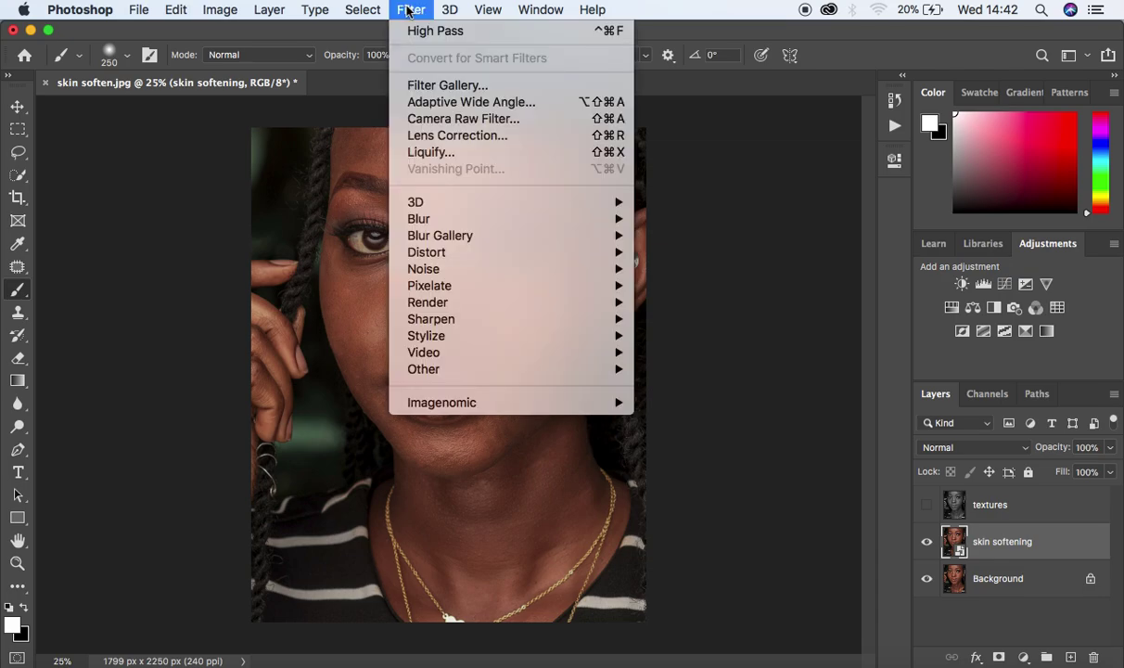
{"action": "mouse_move", "coordinate": [459, 226]}
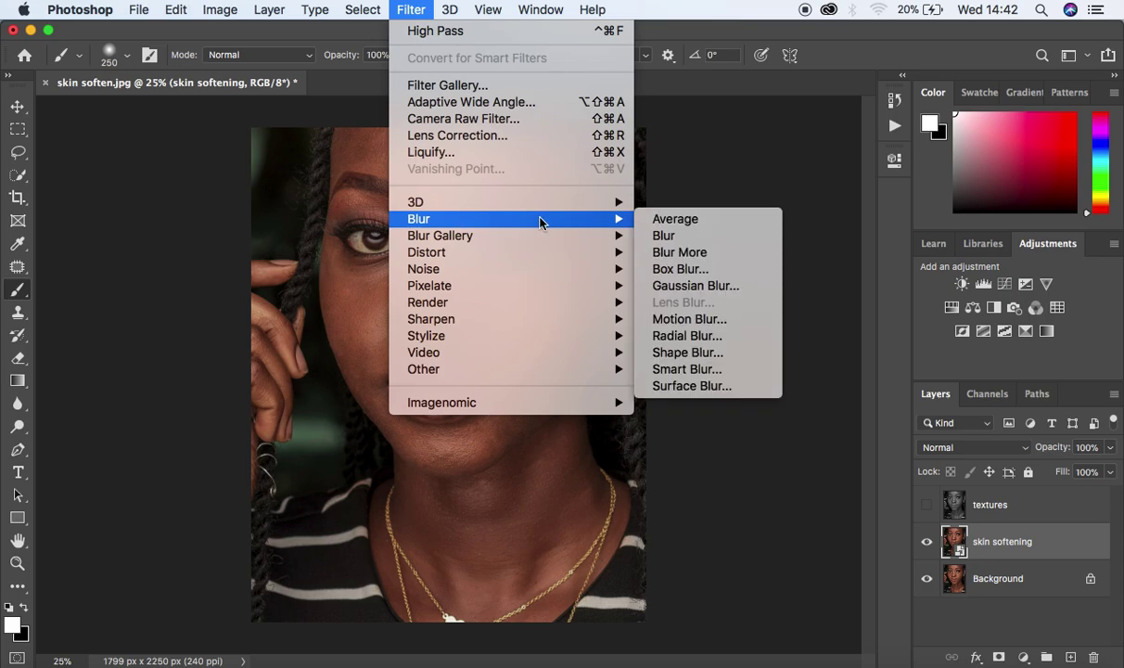
{"action": "left_click", "coordinate": [720, 386]}
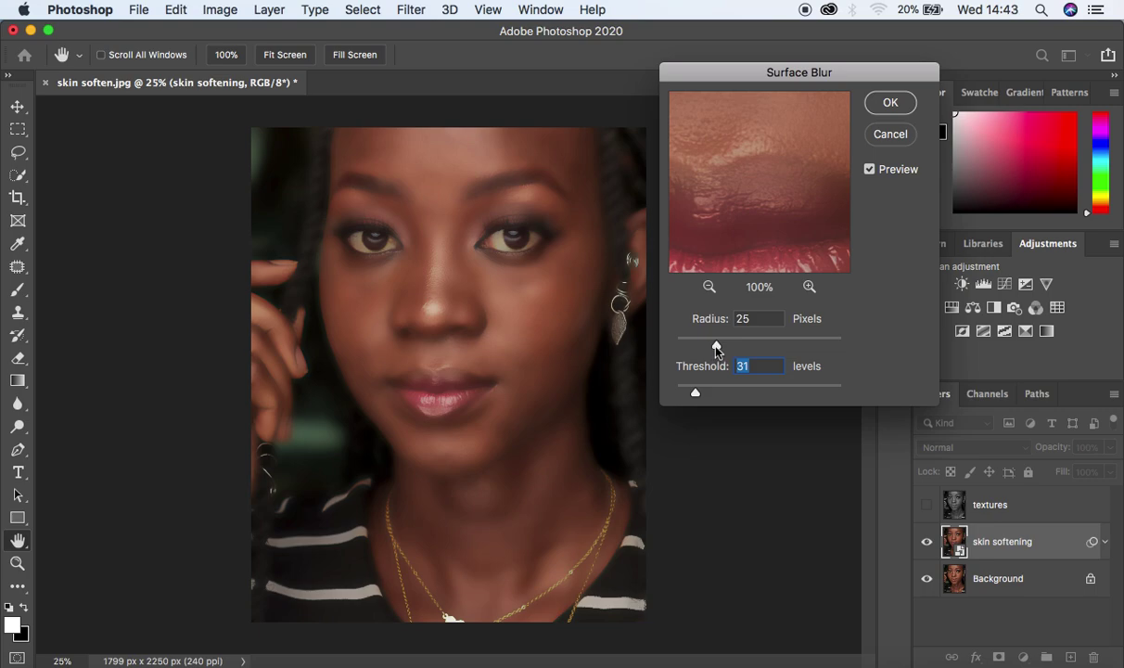
{"action": "left_click_drag", "start_coordinate": [717, 350], "coordinate": [881, 338]}
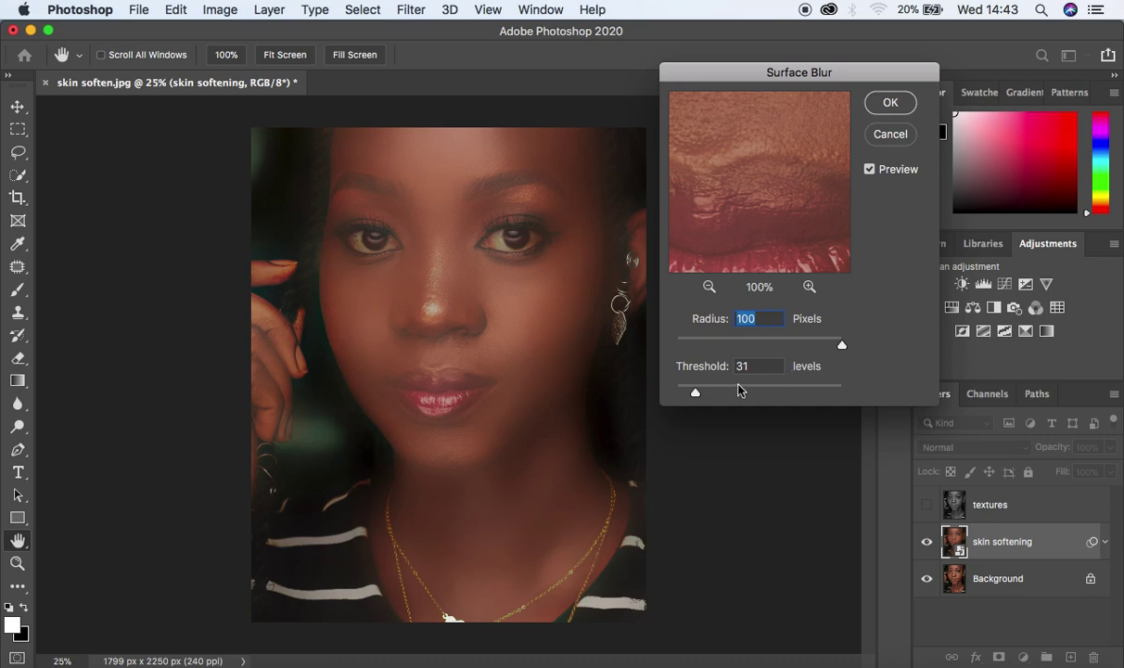
{"action": "left_click_drag", "start_coordinate": [798, 339], "coordinate": [700, 343]}
{"action": "left_click_drag", "start_coordinate": [698, 392], "coordinate": [854, 394]}
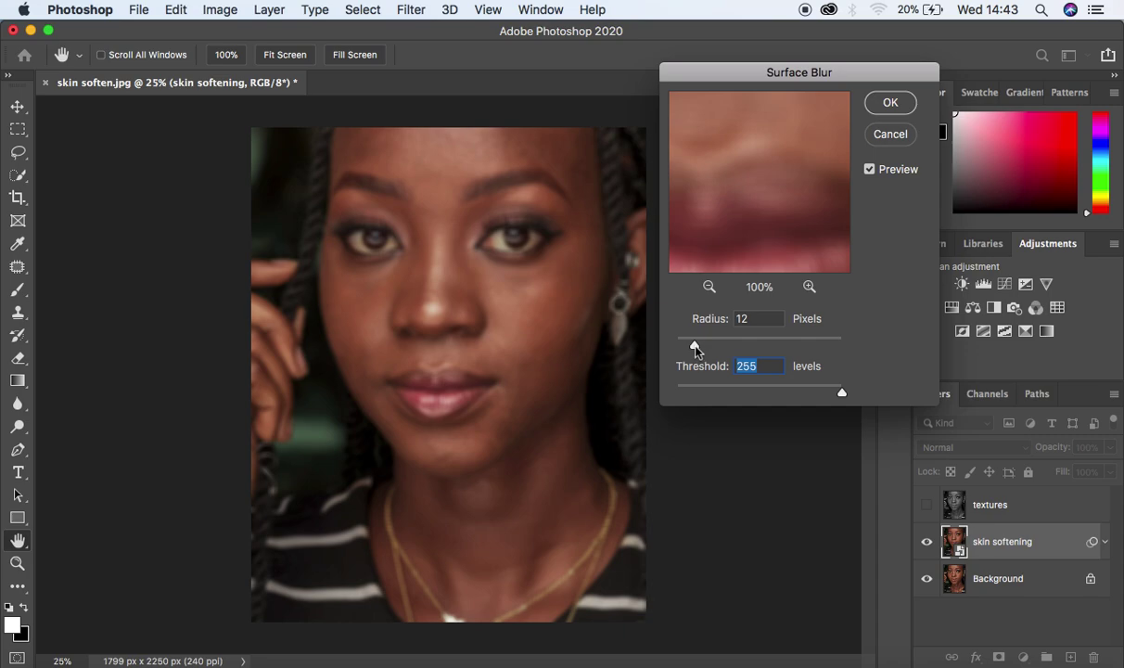
{"action": "left_click_drag", "start_coordinate": [696, 350], "coordinate": [709, 348]}
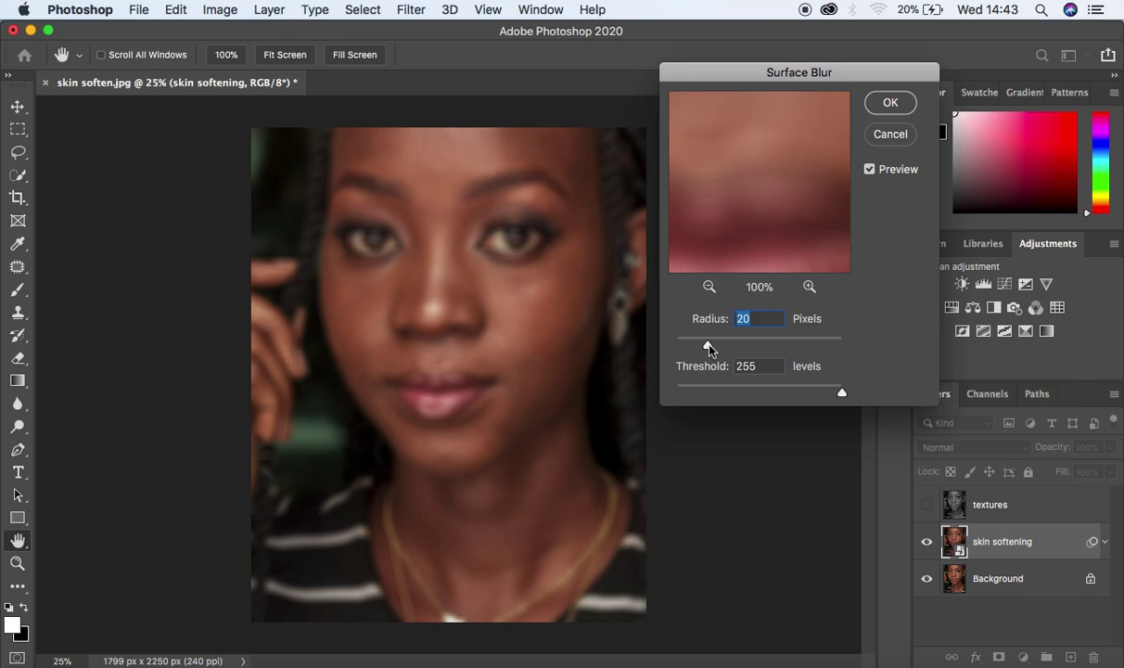
{"action": "left_click_drag", "start_coordinate": [709, 349], "coordinate": [712, 348]}
{"action": "left_click_drag", "start_coordinate": [842, 397], "coordinate": [700, 392]}
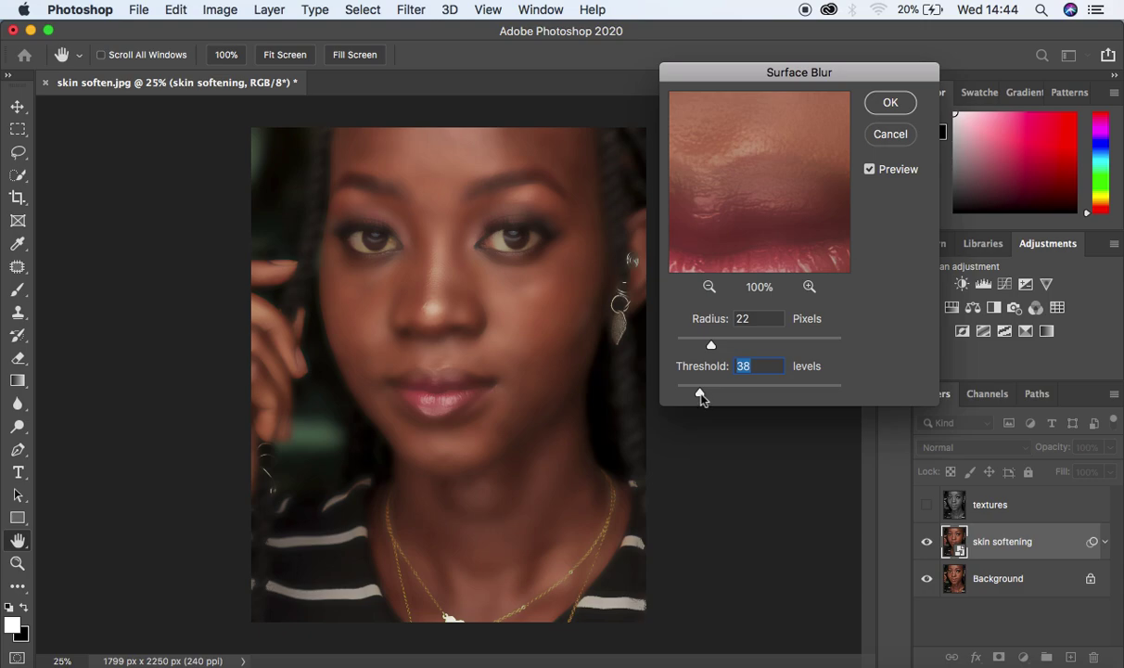
{"action": "left_click_drag", "start_coordinate": [700, 393], "coordinate": [698, 395]}
{"action": "left_click", "coordinate": [883, 105]}
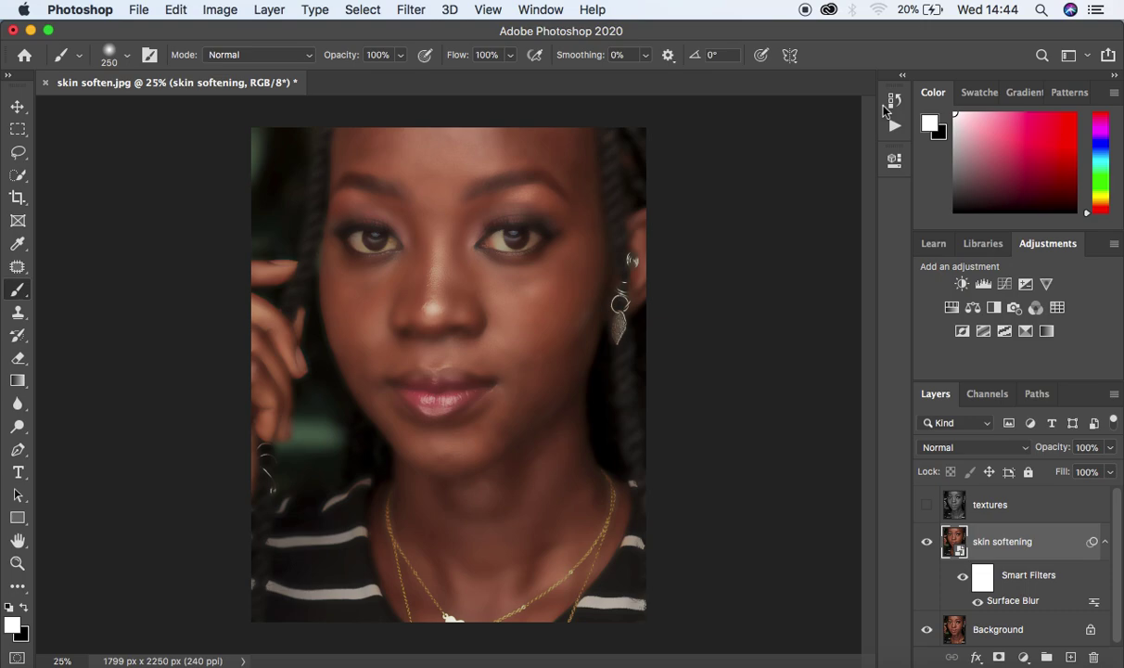
Show the textures layer again and set its blend mode to Overlay
{"action": "left_click", "coordinate": [1048, 512]}
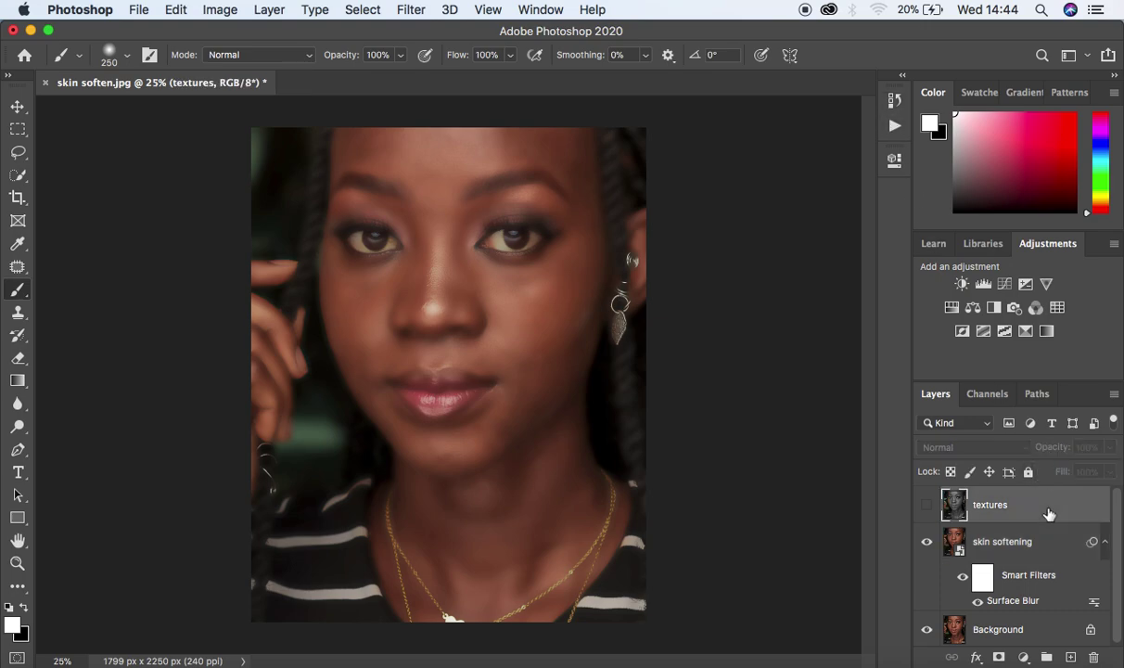
{"action": "left_click", "coordinate": [926, 505]}
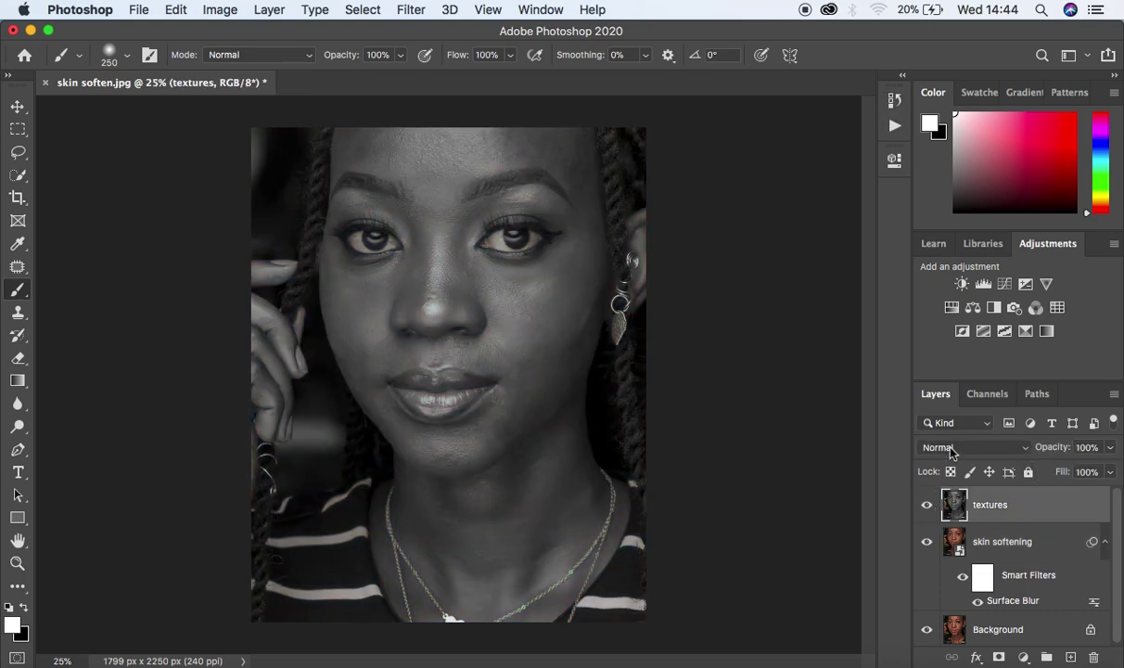
{"action": "left_click", "coordinate": [951, 450]}
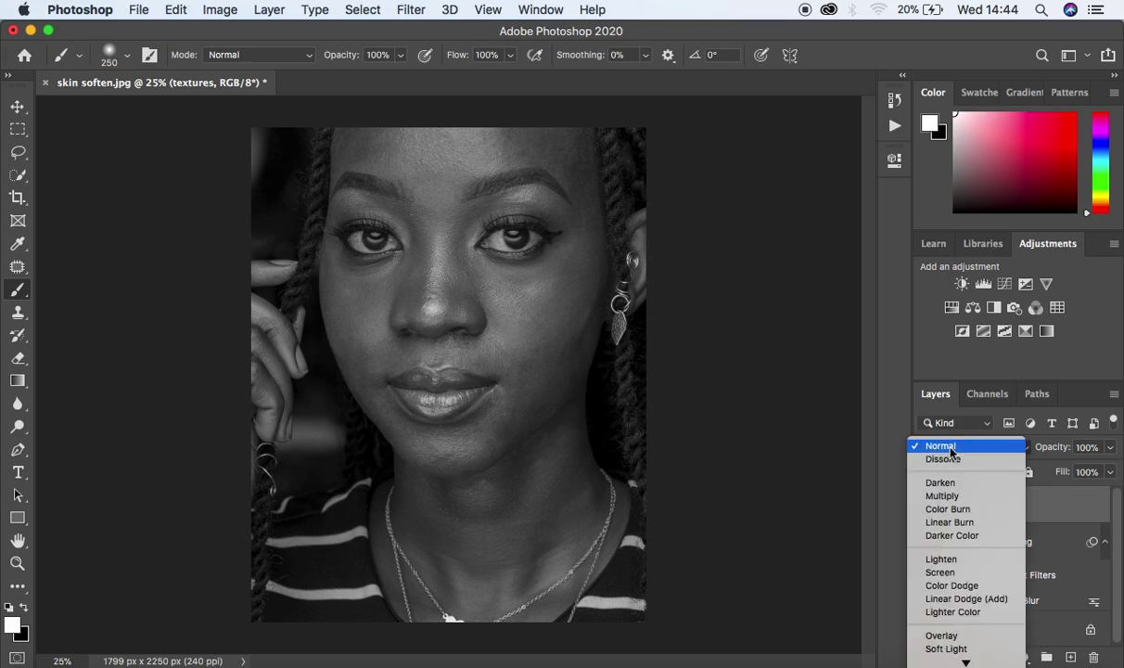
{"action": "left_click", "coordinate": [955, 636]}
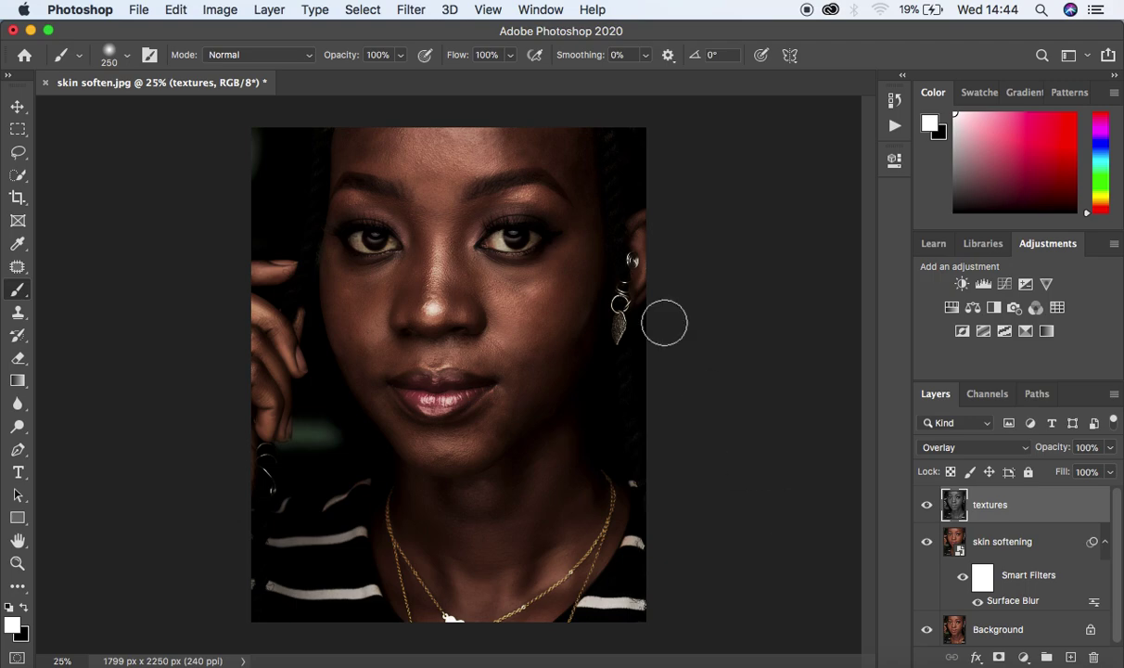
Apply a High Pass filter to the textures layer with a radius slightly above 4.8 pixels
{"action": "left_click", "coordinate": [410, 9]}
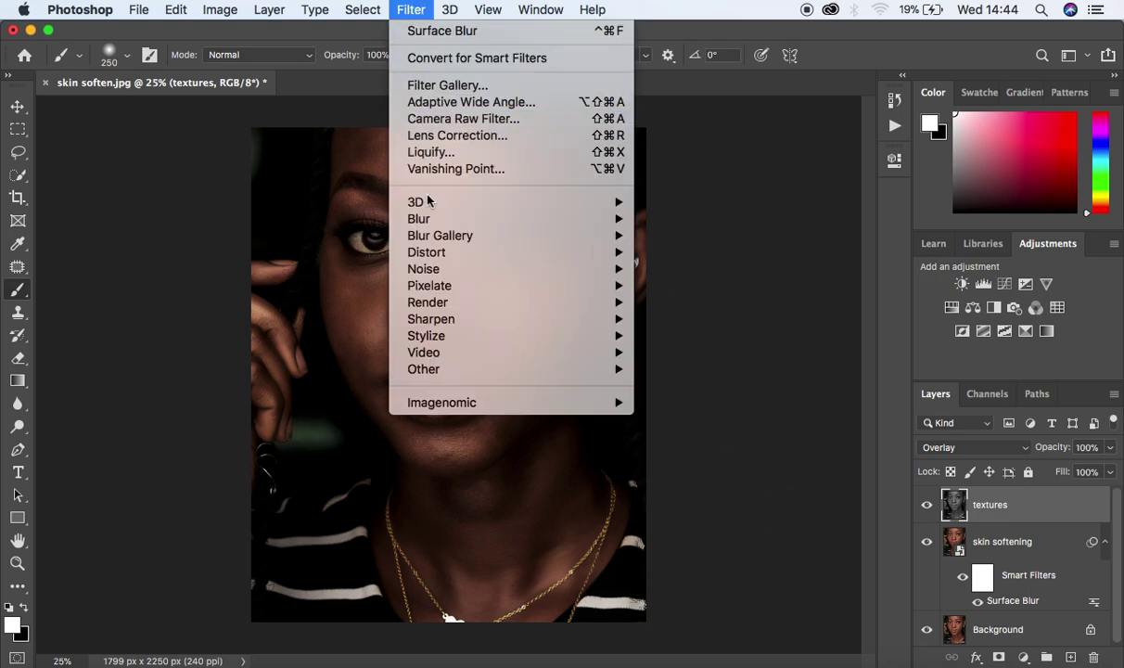
{"action": "mouse_move", "coordinate": [466, 370]}
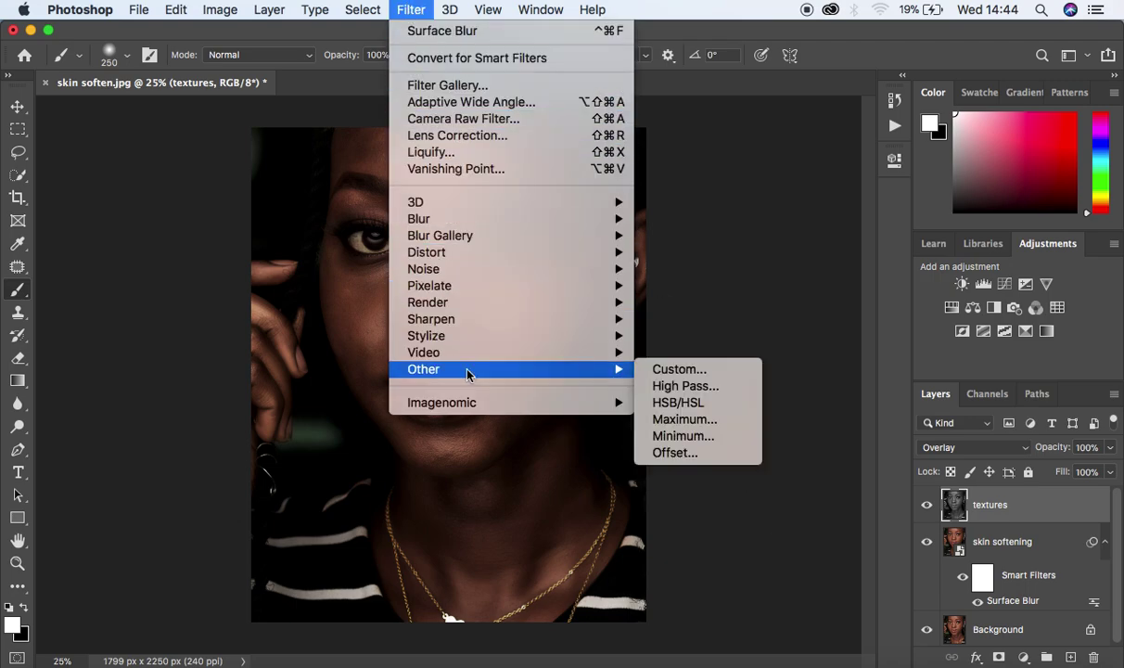
{"action": "left_click", "coordinate": [661, 387]}
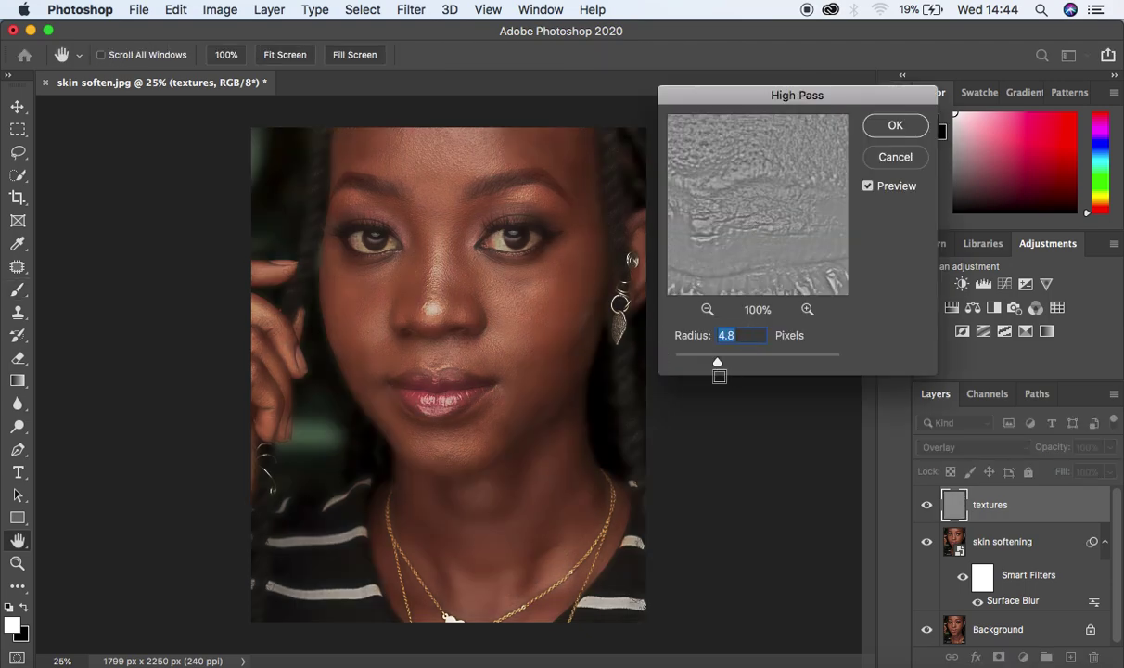
{"action": "mouse_move", "coordinate": [719, 369]}
{"action": "left_mouse_down"}
{"action": "mouse_move", "coordinate": [648, 353]}
{"action": "mouse_move", "coordinate": [722, 367]}
{"action": "left_mouse_up"}
{"action": "left_click", "coordinate": [895, 129]}
Group the textures and skin softening layers together
{"action": "key", "text": "b"}
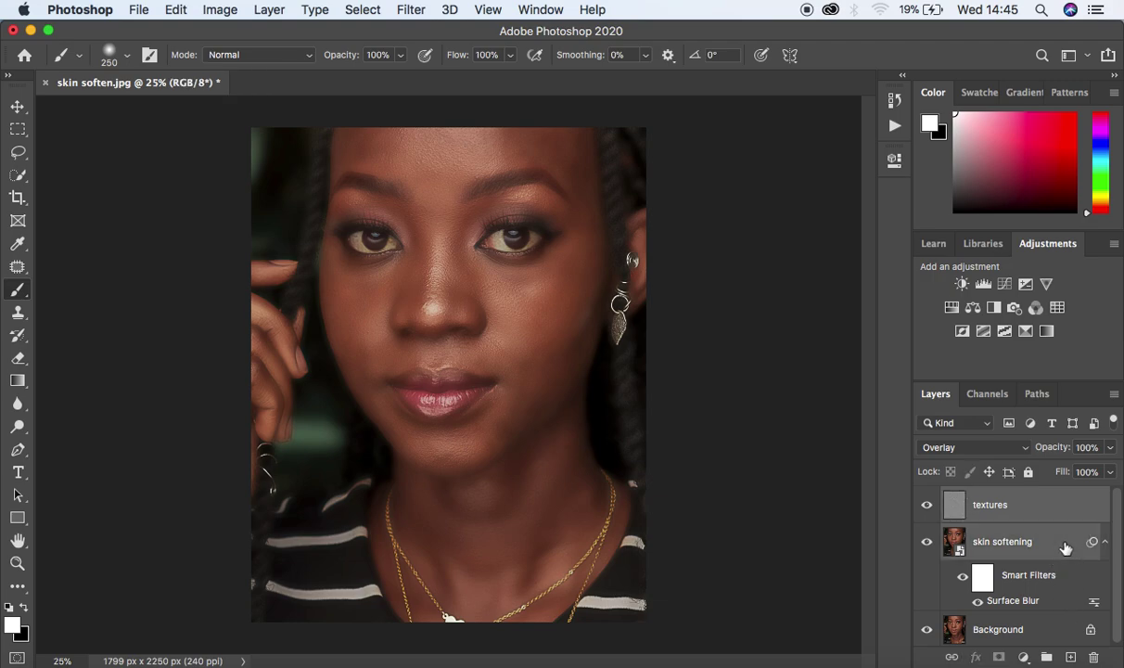
{"action": "key", "text": "super+g"}
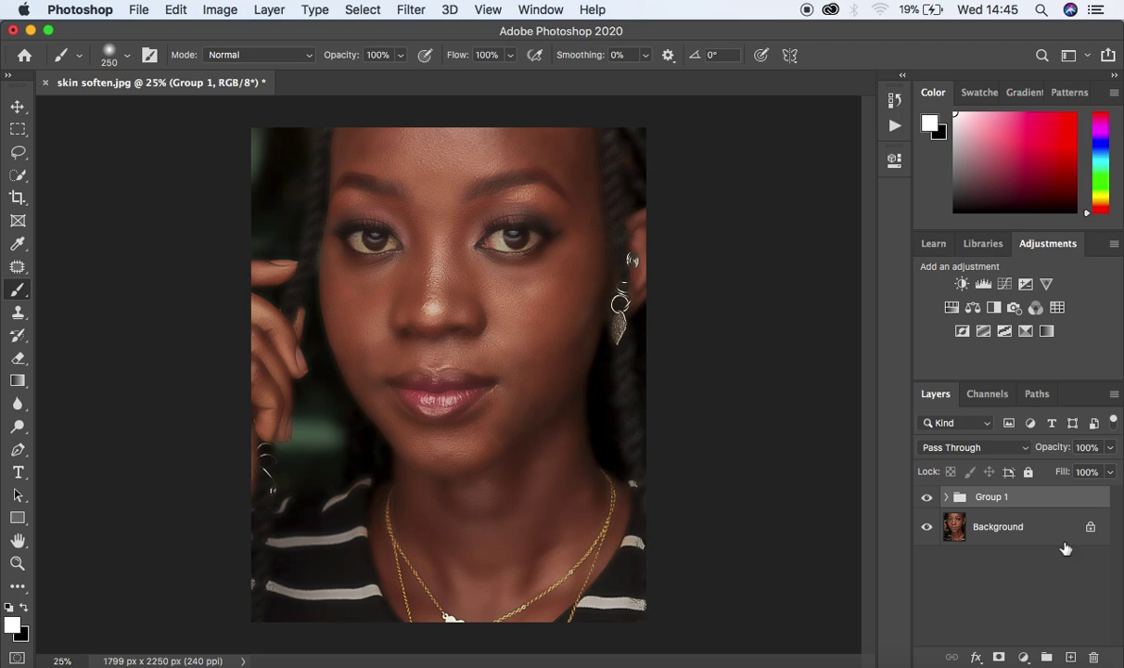
Set the group's Gray Blend If range for the underlying layer to 8/59 in the shadows and 226/255 in the highlights
{"action": "right_click", "coordinate": [1064, 502]}
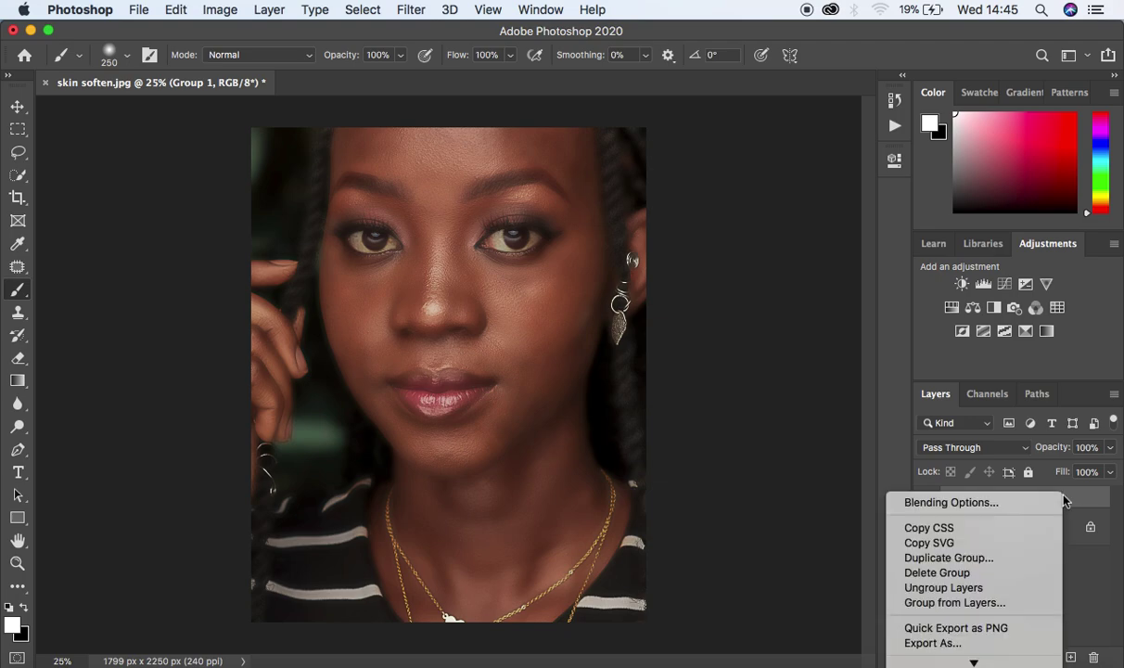
{"action": "left_click", "coordinate": [969, 502]}
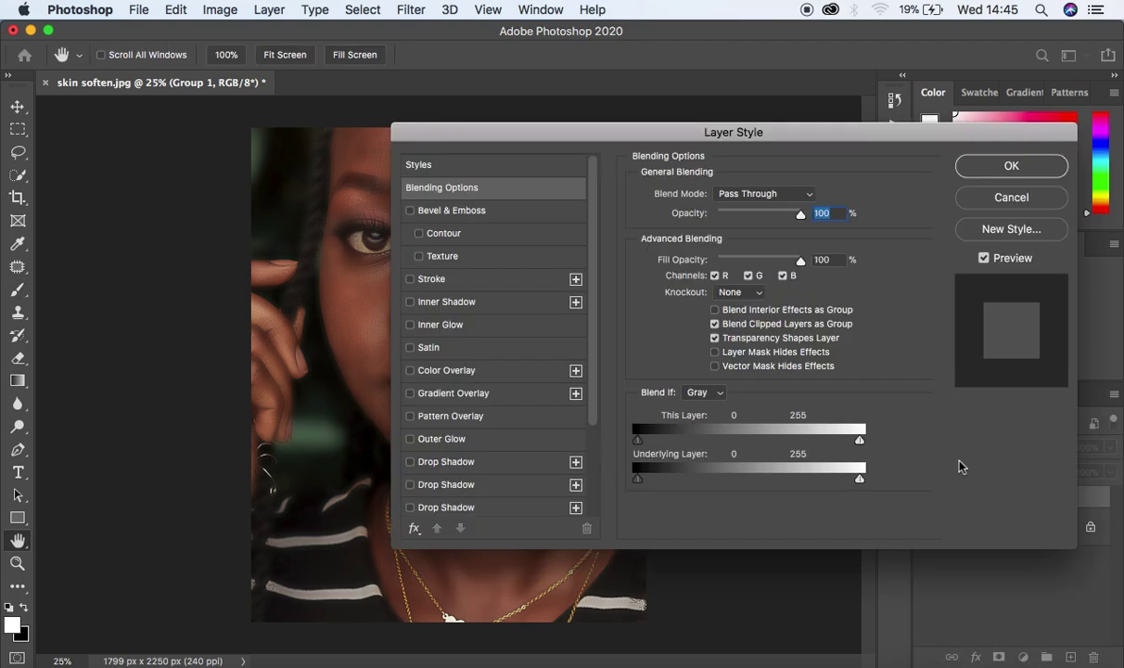
{"action": "left_click_drag", "start_coordinate": [823, 134], "coordinate": [933, 30]}
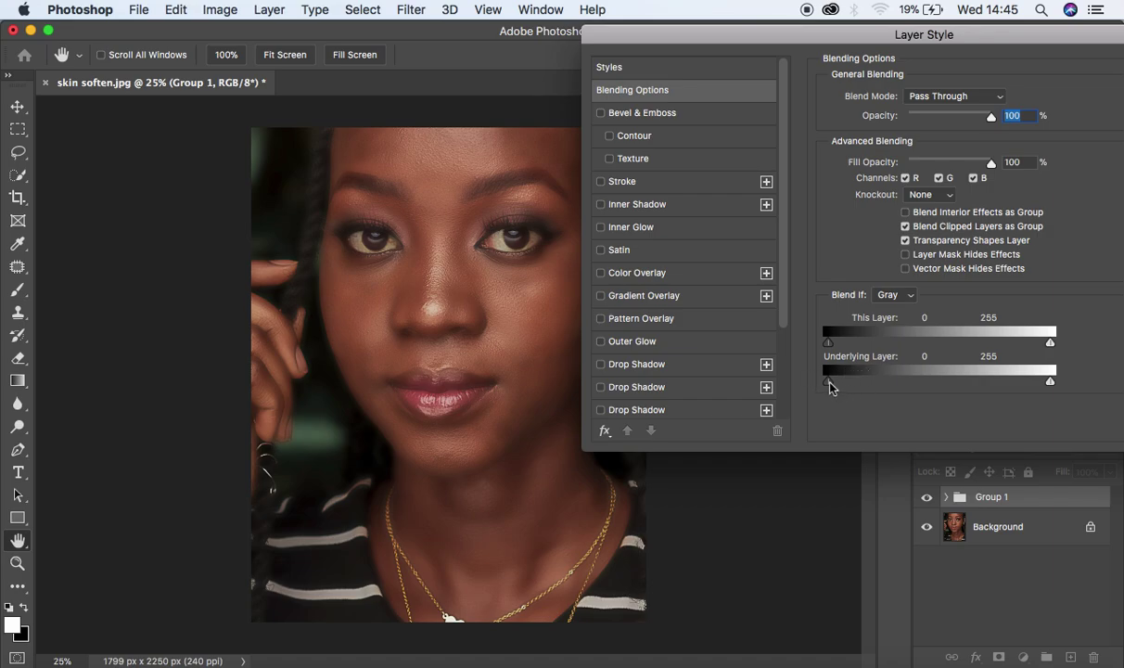
{"action": "left_click_drag", "start_coordinate": [830, 387], "coordinate": [856, 387]}
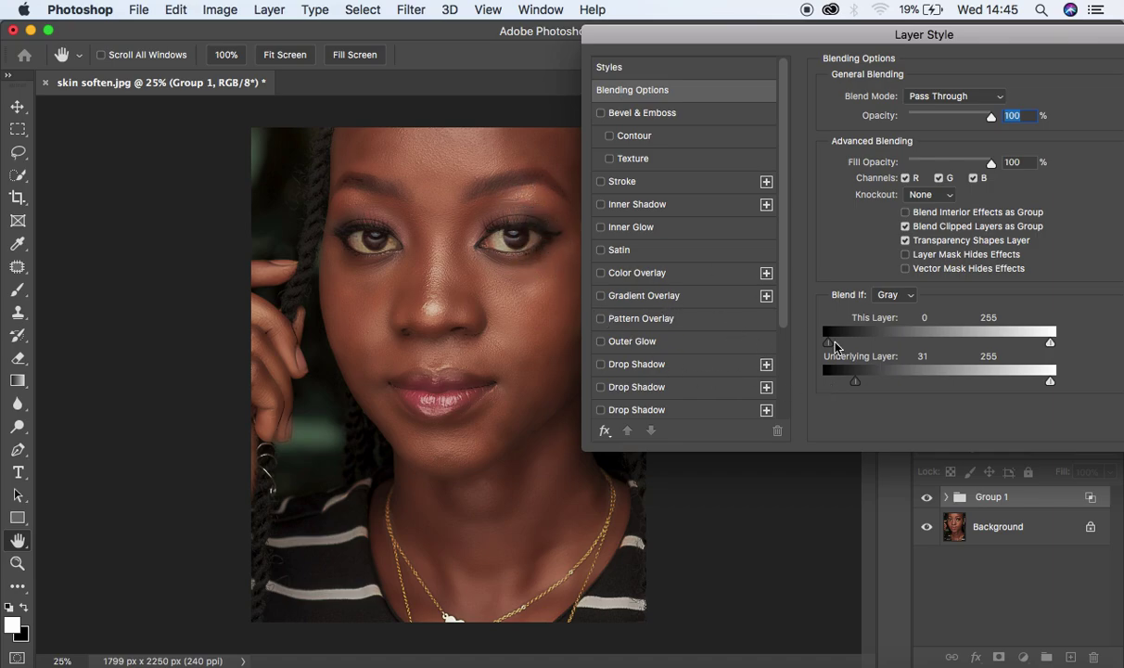
{"action": "left_click_drag", "start_coordinate": [853, 383], "coordinate": [861, 386]}
{"action": "left_click_drag", "start_coordinate": [859, 384], "coordinate": [881, 387]}
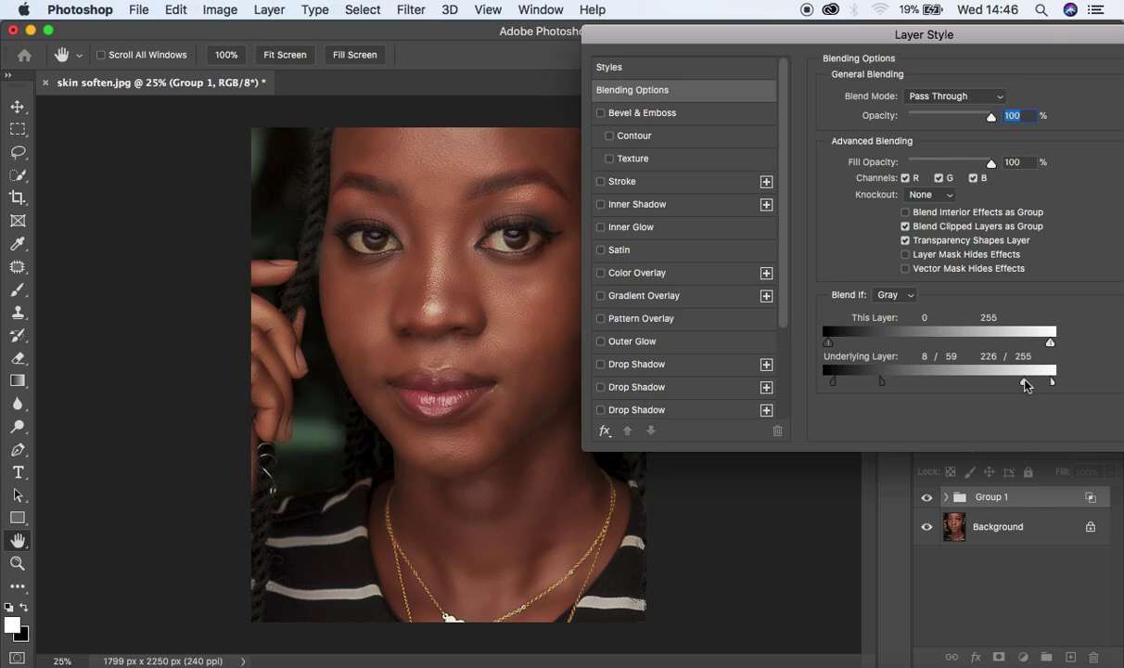
{"action": "left_click_drag", "start_coordinate": [1026, 36], "coordinate": [928, 38]}
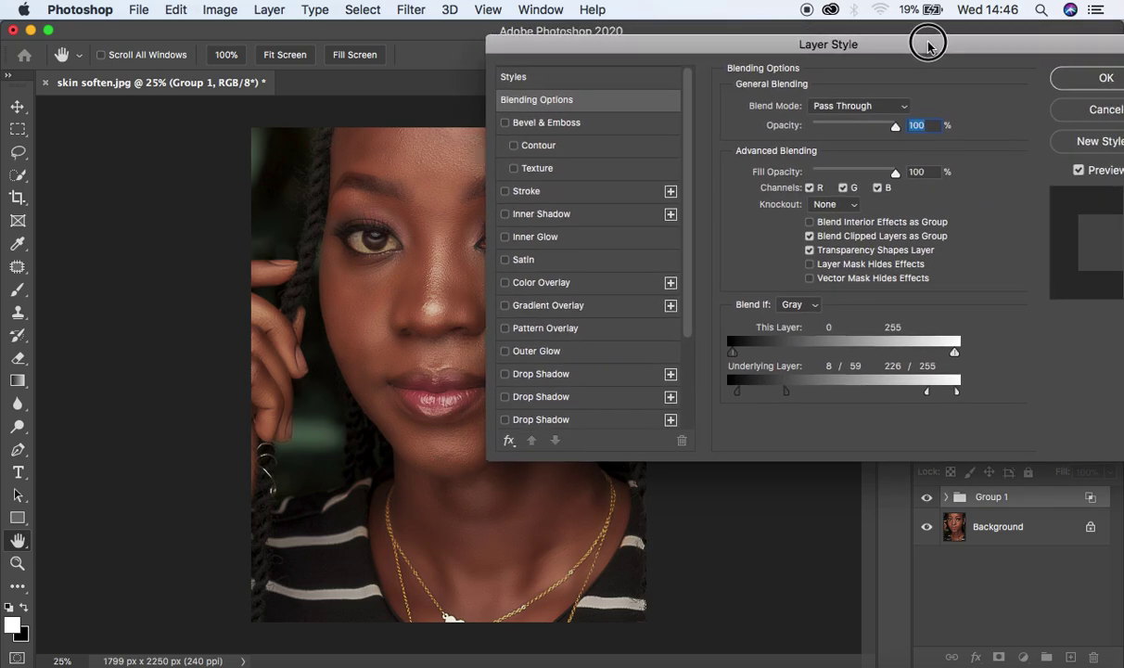
{"action": "left_click", "coordinate": [1072, 81]}
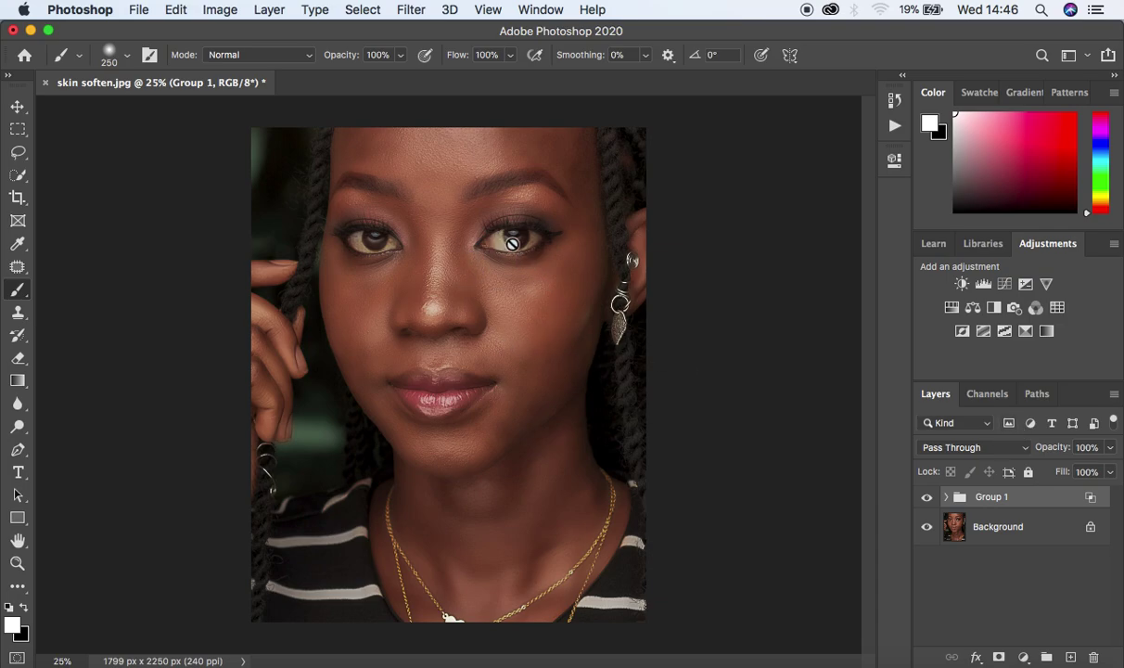
Add a black layer mask to Group 1 and activate the Brush tool for painting on it
{"action": "left_click", "coordinate": [1000, 656], "text": "alt"}
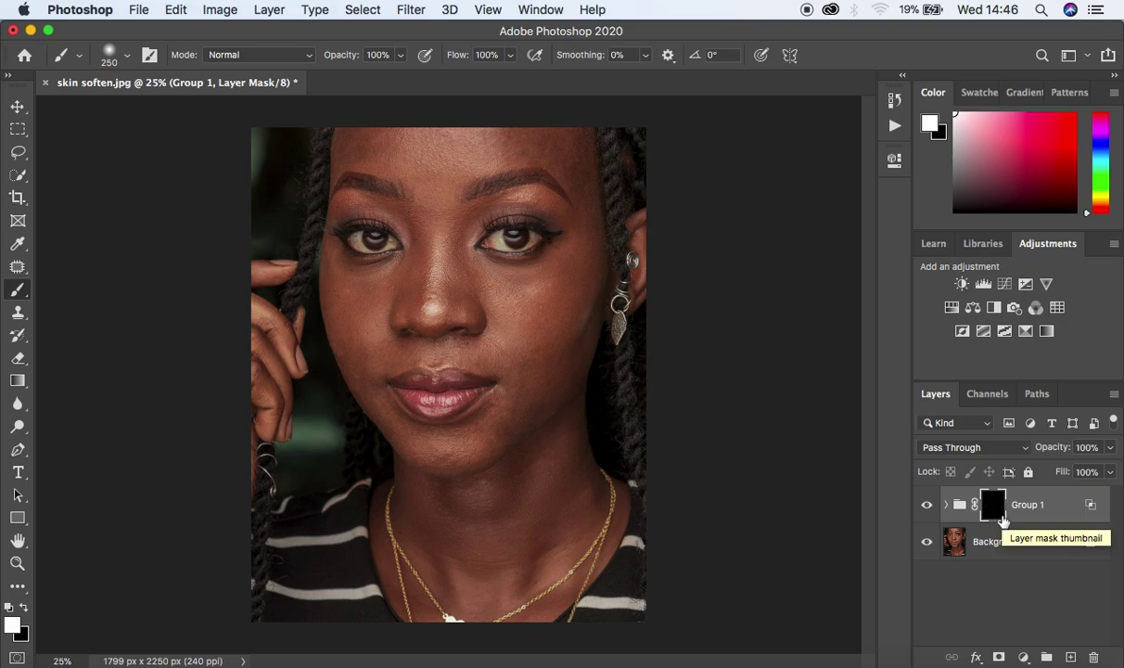
{"action": "left_click", "coordinate": [13, 297]}
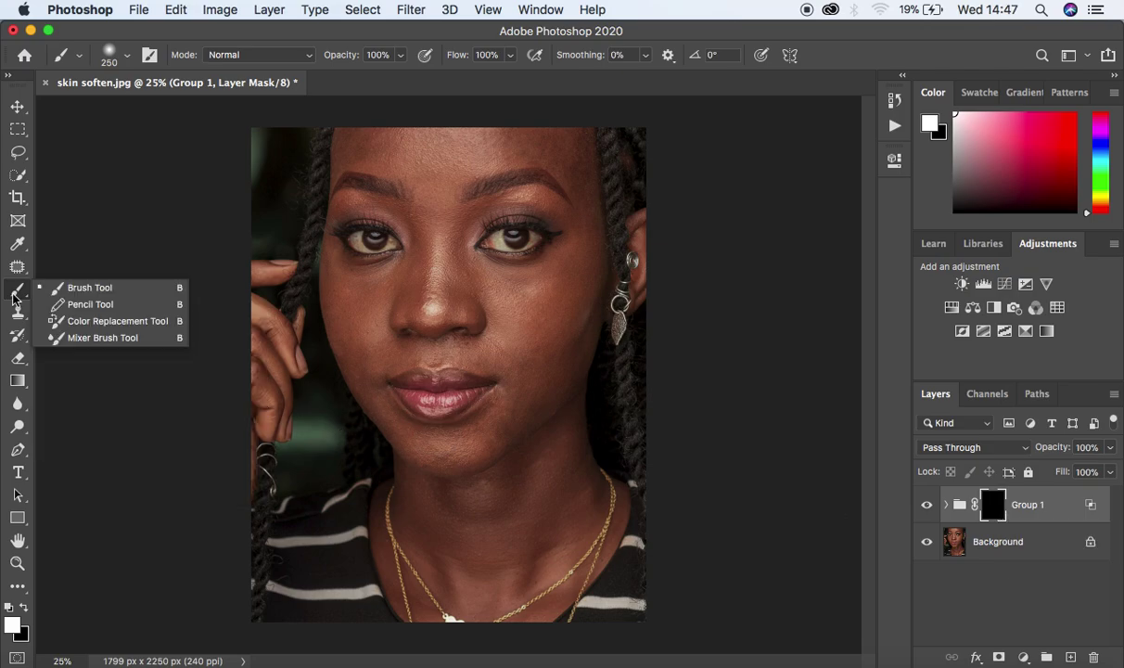
{"action": "left_click", "coordinate": [83, 287]}
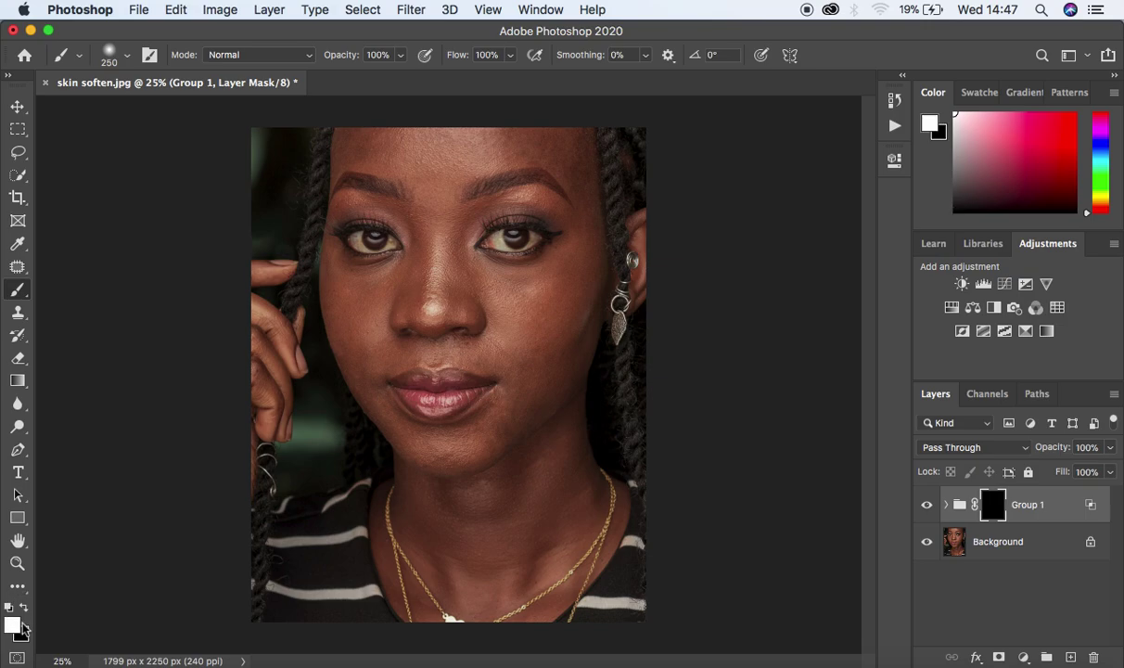
Paint white on the group's mask over the forehead, cheeks, nose and chin, leaving out the eyes, eyebrows and lips
{"action": "mouse_move", "coordinate": [551, 289]}
{"action": "left_mouse_down"}
{"action": "mouse_move", "coordinate": [505, 288]}
{"action": "mouse_move", "coordinate": [543, 297]}
{"action": "mouse_move", "coordinate": [559, 283]}
{"action": "mouse_move", "coordinate": [538, 297]}
{"action": "mouse_move", "coordinate": [551, 286]}
{"action": "mouse_move", "coordinate": [534, 336]}
{"action": "mouse_move", "coordinate": [568, 267]}
{"action": "left_mouse_up"}
{"action": "mouse_move", "coordinate": [428, 150]}
{"action": "left_mouse_down"}
{"action": "mouse_move", "coordinate": [504, 152]}
{"action": "mouse_move", "coordinate": [522, 138]}
{"action": "mouse_move", "coordinate": [570, 165]}
{"action": "mouse_move", "coordinate": [575, 130]}
{"action": "mouse_move", "coordinate": [589, 200]}
{"action": "left_mouse_up"}
{"action": "mouse_move", "coordinate": [526, 141]}
{"action": "left_mouse_down"}
{"action": "mouse_move", "coordinate": [351, 146]}
{"action": "mouse_move", "coordinate": [394, 143]}
{"action": "mouse_move", "coordinate": [353, 150]}
{"action": "mouse_move", "coordinate": [445, 217]}
{"action": "mouse_move", "coordinate": [442, 270]}
{"action": "mouse_move", "coordinate": [442, 243]}
{"action": "mouse_move", "coordinate": [419, 226]}
{"action": "mouse_move", "coordinate": [418, 307]}
{"action": "mouse_move", "coordinate": [451, 276]}
{"action": "mouse_move", "coordinate": [546, 283]}
{"action": "mouse_move", "coordinate": [562, 273]}
{"action": "mouse_move", "coordinate": [583, 218]}
{"action": "mouse_move", "coordinate": [582, 142]}
{"action": "left_mouse_up"}
{"action": "mouse_move", "coordinate": [344, 295]}
{"action": "left_mouse_down"}
{"action": "mouse_move", "coordinate": [383, 283]}
{"action": "mouse_move", "coordinate": [358, 284]}
{"action": "mouse_move", "coordinate": [366, 362]}
{"action": "mouse_move", "coordinate": [341, 308]}
{"action": "mouse_move", "coordinate": [349, 325]}
{"action": "mouse_move", "coordinate": [356, 285]}
{"action": "mouse_move", "coordinate": [397, 273]}
{"action": "mouse_move", "coordinate": [377, 296]}
{"action": "mouse_move", "coordinate": [406, 286]}
{"action": "mouse_move", "coordinate": [366, 327]}
{"action": "left_mouse_up"}
{"action": "mouse_move", "coordinate": [473, 347]}
{"action": "left_mouse_down"}
{"action": "mouse_move", "coordinate": [523, 365]}
{"action": "mouse_move", "coordinate": [515, 400]}
{"action": "mouse_move", "coordinate": [569, 348]}
{"action": "mouse_move", "coordinate": [477, 440]}
{"action": "mouse_move", "coordinate": [491, 438]}
{"action": "mouse_move", "coordinate": [447, 447]}
{"action": "mouse_move", "coordinate": [501, 420]}
{"action": "mouse_move", "coordinate": [531, 384]}
{"action": "mouse_move", "coordinate": [510, 402]}
{"action": "mouse_move", "coordinate": [506, 344]}
{"action": "left_mouse_up"}
{"action": "mouse_move", "coordinate": [561, 158]}
{"action": "left_mouse_down"}
{"action": "mouse_move", "coordinate": [570, 148]}
{"action": "mouse_move", "coordinate": [488, 141]}
{"action": "left_mouse_up"}
{"action": "key", "text": "bracketright"}
{"action": "mouse_move", "coordinate": [358, 358]}
{"action": "left_mouse_down"}
{"action": "mouse_move", "coordinate": [401, 436]}
{"action": "mouse_move", "coordinate": [428, 454]}
{"action": "mouse_move", "coordinate": [490, 440]}
{"action": "mouse_move", "coordinate": [502, 422]}
{"action": "mouse_move", "coordinate": [517, 389]}
{"action": "mouse_move", "coordinate": [484, 351]}
{"action": "mouse_move", "coordinate": [405, 356]}
{"action": "mouse_move", "coordinate": [389, 345]}
{"action": "mouse_move", "coordinate": [373, 357]}
{"action": "mouse_move", "coordinate": [476, 346]}
{"action": "mouse_move", "coordinate": [463, 309]}
{"action": "mouse_move", "coordinate": [473, 312]}
{"action": "mouse_move", "coordinate": [437, 306]}
{"action": "mouse_move", "coordinate": [430, 240]}
{"action": "left_mouse_up"}
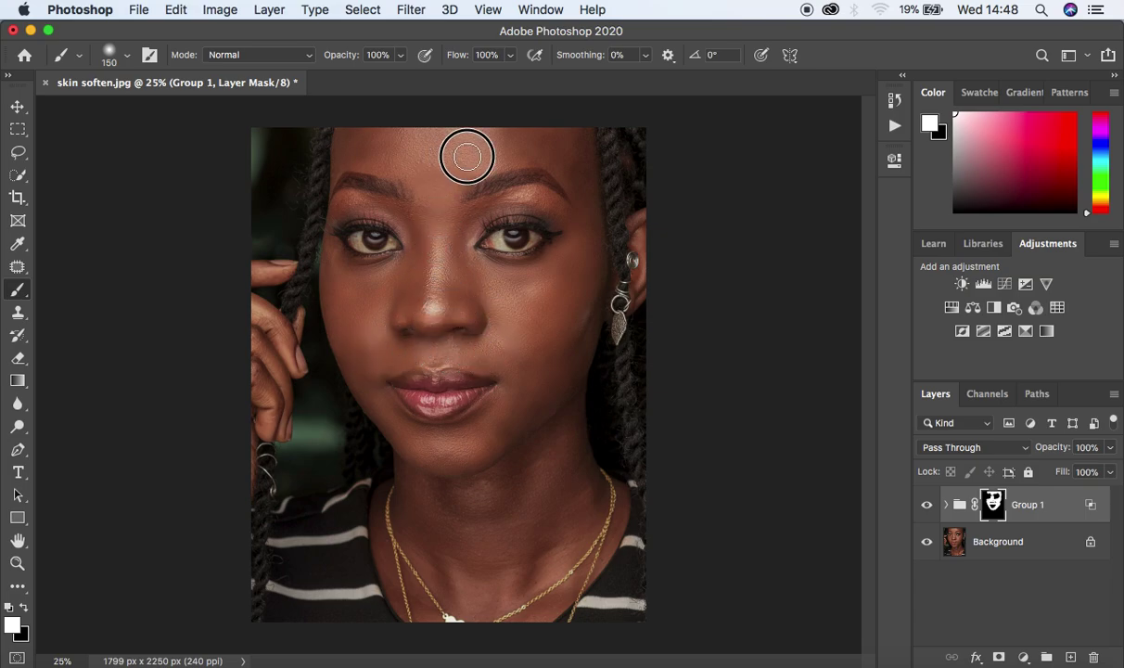
{"action": "mouse_move", "coordinate": [466, 153]}
{"action": "left_mouse_down"}
{"action": "mouse_move", "coordinate": [555, 143]}
{"action": "mouse_move", "coordinate": [579, 175]}
{"action": "mouse_move", "coordinate": [574, 196]}
{"action": "left_mouse_up"}
{"action": "mouse_move", "coordinate": [508, 362]}
{"action": "left_mouse_down"}
{"action": "mouse_move", "coordinate": [527, 378]}
{"action": "mouse_move", "coordinate": [514, 418]}
{"action": "mouse_move", "coordinate": [456, 403]}
{"action": "left_mouse_up"}
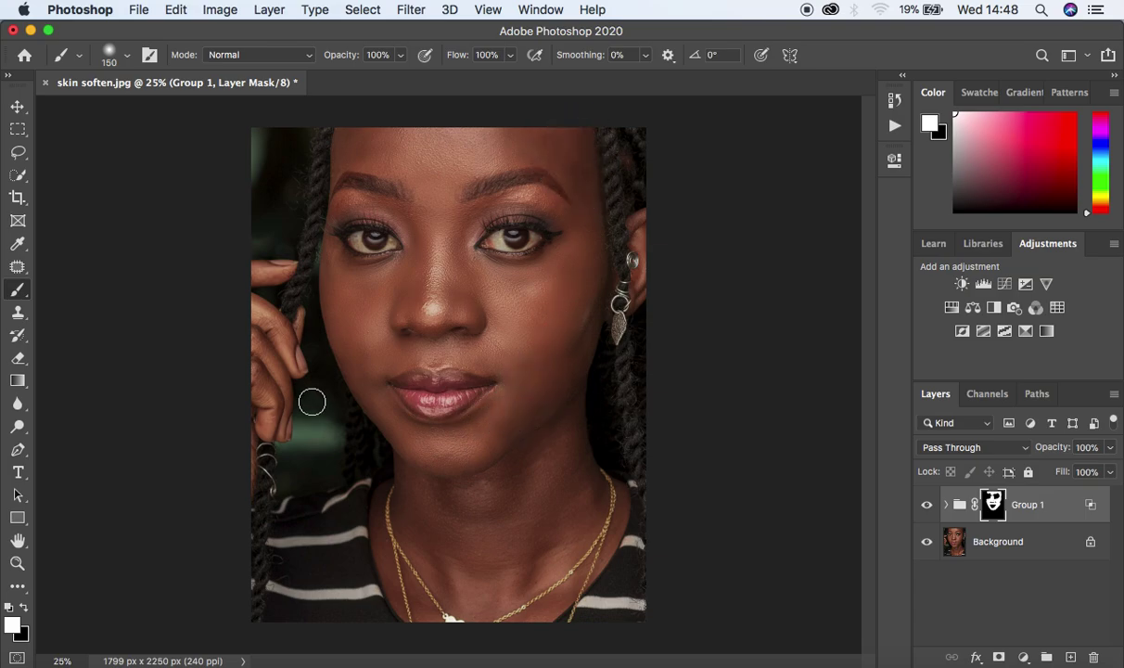
Paint white on the group's mask over the raised hand and fingers with a 150-pixel brush
{"action": "left_click", "coordinate": [251, 373]}
{"action": "left_click", "coordinate": [268, 364]}
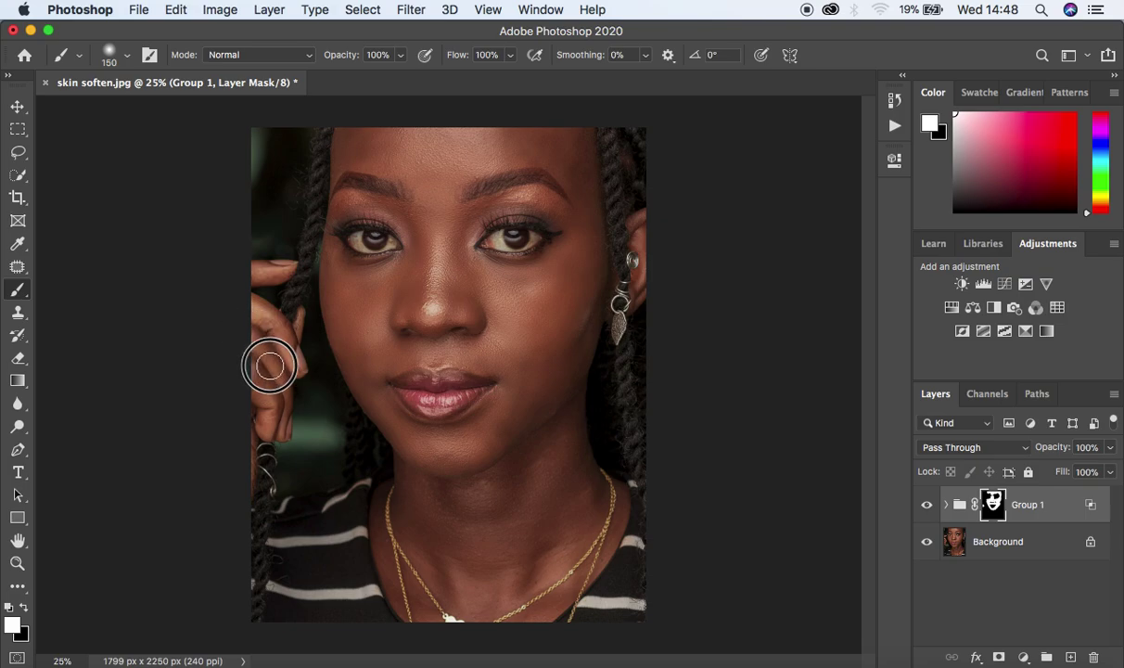
{"action": "left_click_drag", "start_coordinate": [258, 311], "coordinate": [287, 349]}
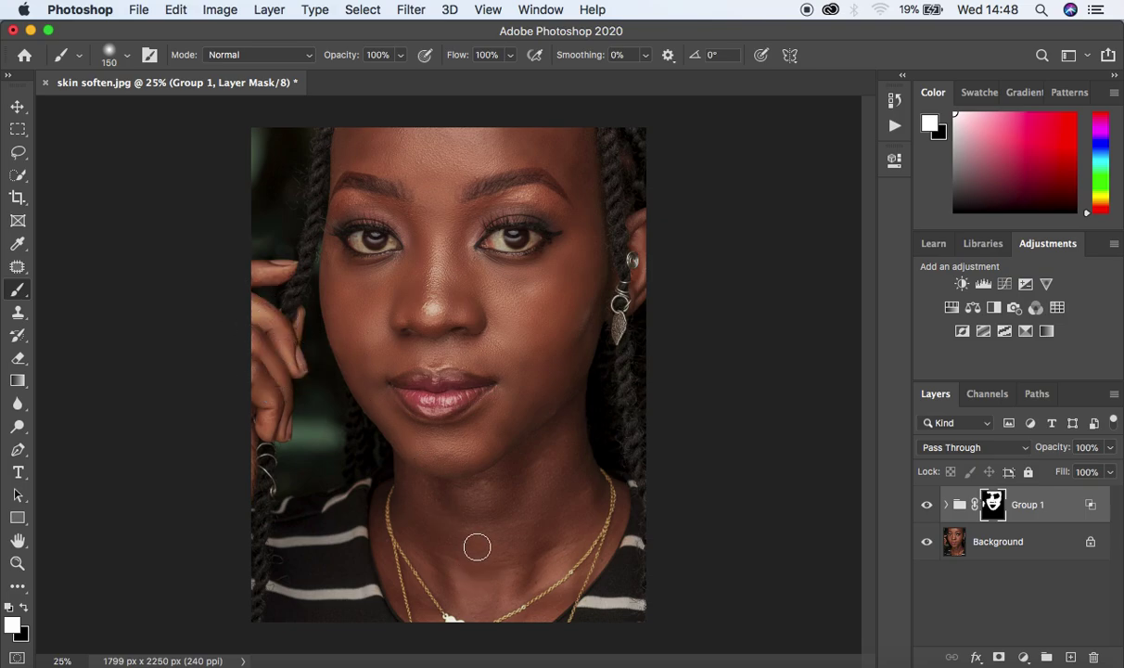
Paint white on the group's mask over the jaw, neck and chest with a 250-pixel brush, touching up remaining skin at 150 pixels
{"action": "key", "text": "bracketright"}
{"action": "key", "text": "bracketright"}
{"action": "key", "text": "bracketright"}
{"action": "mouse_move", "coordinate": [524, 427]}
{"action": "left_mouse_down"}
{"action": "mouse_move", "coordinate": [557, 464]}
{"action": "mouse_move", "coordinate": [463, 515]}
{"action": "mouse_move", "coordinate": [420, 498]}
{"action": "mouse_move", "coordinate": [502, 494]}
{"action": "mouse_move", "coordinate": [566, 434]}
{"action": "mouse_move", "coordinate": [557, 530]}
{"action": "mouse_move", "coordinate": [499, 586]}
{"action": "mouse_move", "coordinate": [439, 540]}
{"action": "mouse_move", "coordinate": [466, 590]}
{"action": "mouse_move", "coordinate": [554, 464]}
{"action": "mouse_move", "coordinate": [515, 344]}
{"action": "left_mouse_up"}
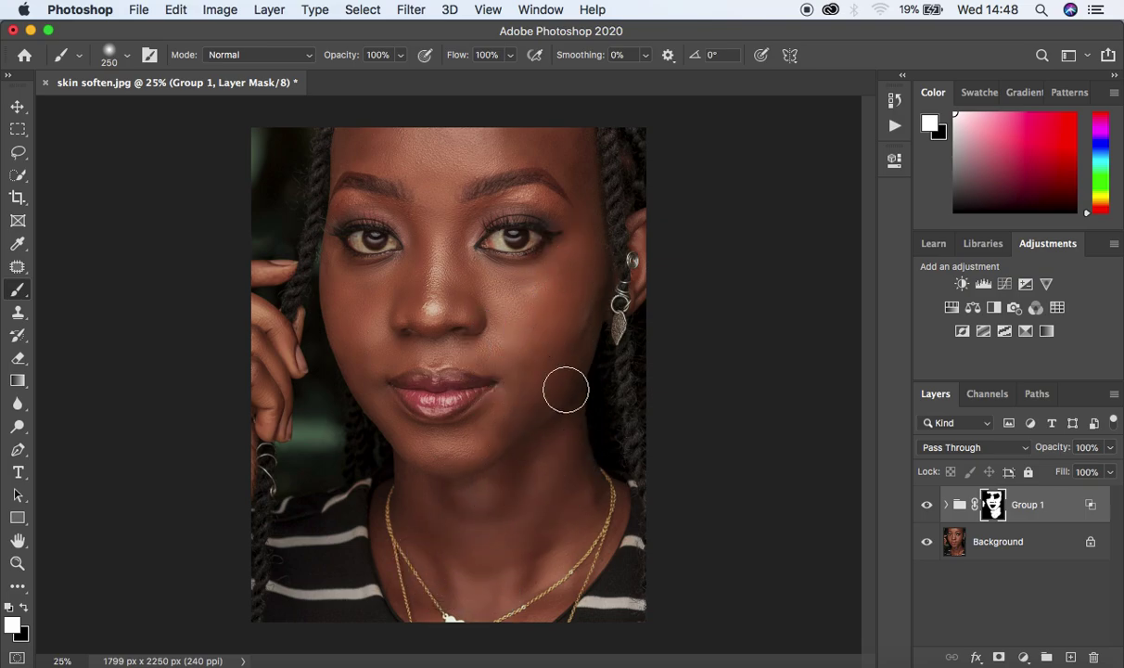
{"action": "left_click_drag", "start_coordinate": [564, 431], "coordinate": [584, 510]}
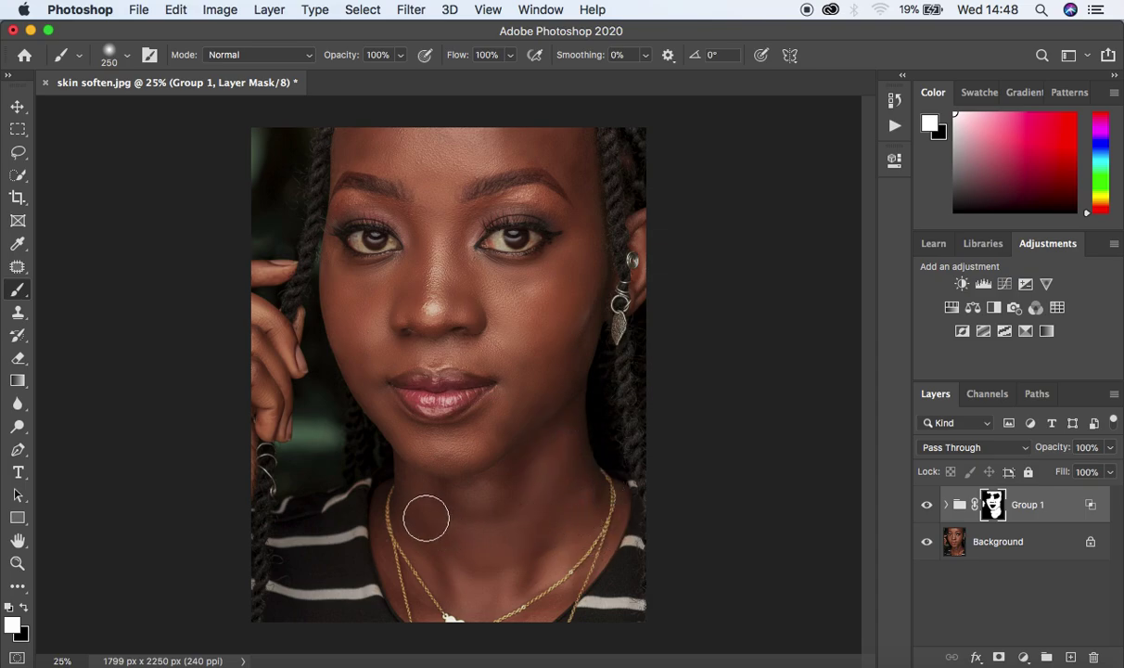
{"action": "mouse_move", "coordinate": [424, 517]}
{"action": "left_mouse_down"}
{"action": "mouse_move", "coordinate": [431, 507]}
{"action": "mouse_move", "coordinate": [401, 484]}
{"action": "left_mouse_up"}
{"action": "key", "text": "bracketleft"}
{"action": "key", "text": "bracketleft"}
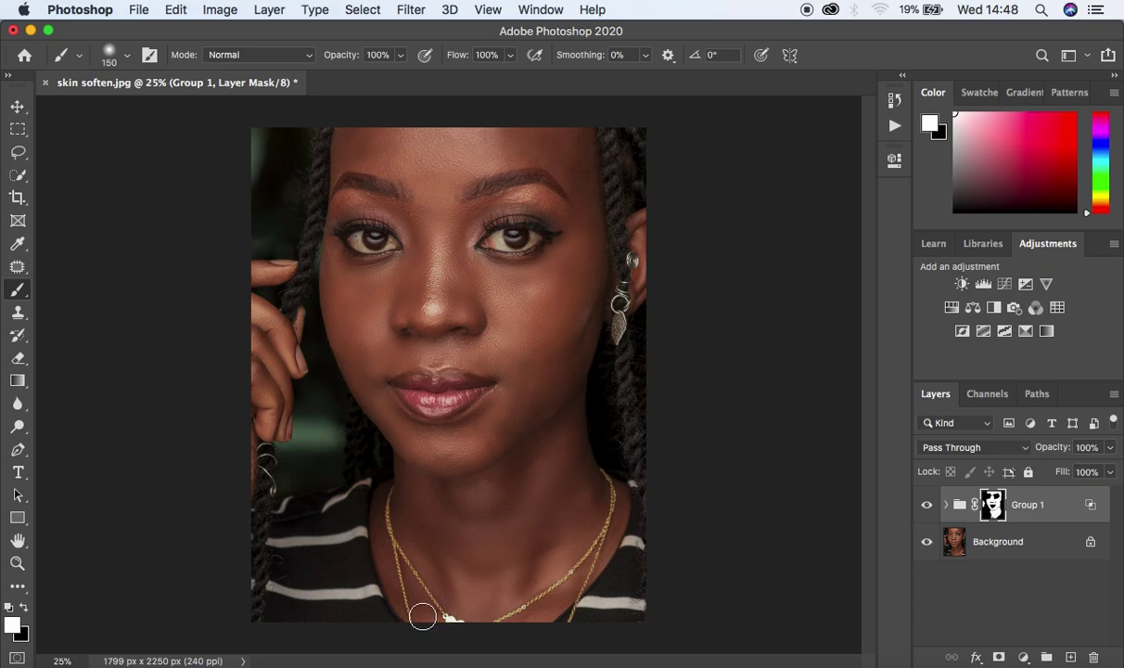
{"action": "mouse_move", "coordinate": [514, 553]}
{"action": "left_mouse_down"}
{"action": "mouse_move", "coordinate": [439, 530]}
{"action": "mouse_move", "coordinate": [438, 499]}
{"action": "mouse_move", "coordinate": [422, 491]}
{"action": "mouse_move", "coordinate": [464, 450]}
{"action": "mouse_move", "coordinate": [435, 445]}
{"action": "mouse_move", "coordinate": [514, 388]}
{"action": "mouse_move", "coordinate": [476, 357]}
{"action": "mouse_move", "coordinate": [428, 352]}
{"action": "mouse_move", "coordinate": [452, 324]}
{"action": "mouse_move", "coordinate": [437, 309]}
{"action": "mouse_move", "coordinate": [417, 230]}
{"action": "left_mouse_up"}
{"action": "left_click_drag", "start_coordinate": [439, 191], "coordinate": [520, 145]}
Change the skin softening layer's Surface Blur to a radius of 44 pixels and a threshold of 76 levels
{"action": "left_click", "coordinate": [947, 506]}
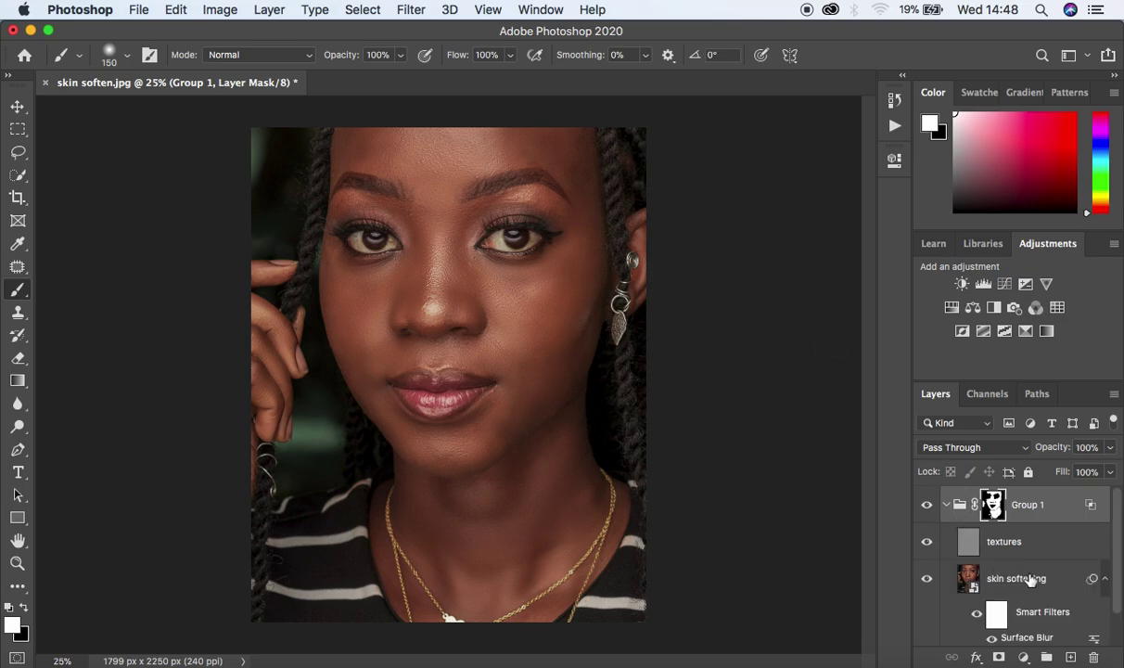
{"action": "scroll", "coordinate": [1117, 594], "scroll_direction": "down", "scroll_amount": 1}
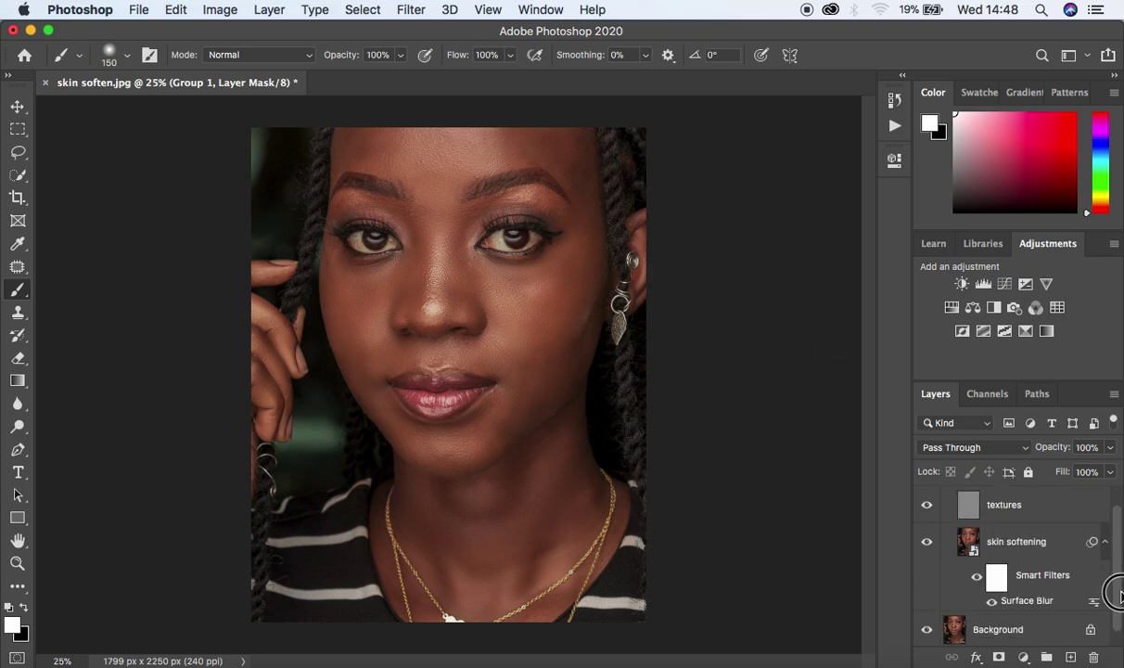
{"action": "double_click", "coordinate": [1020, 601]}
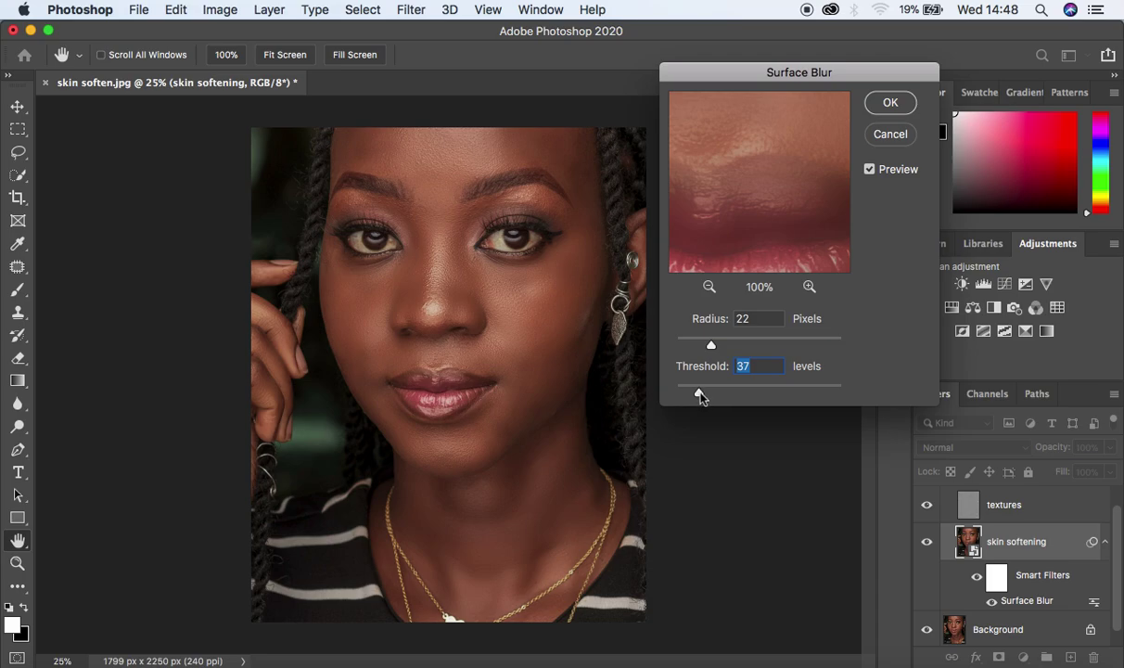
{"action": "left_click_drag", "start_coordinate": [700, 396], "coordinate": [728, 395]}
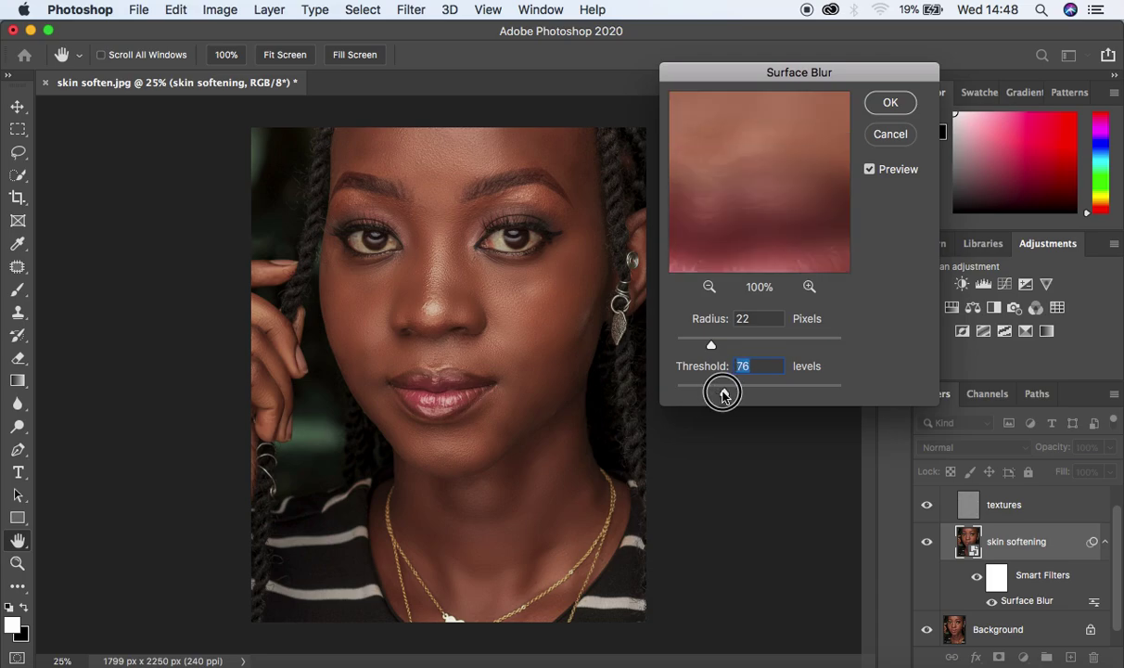
{"action": "left_click_drag", "start_coordinate": [712, 348], "coordinate": [742, 351]}
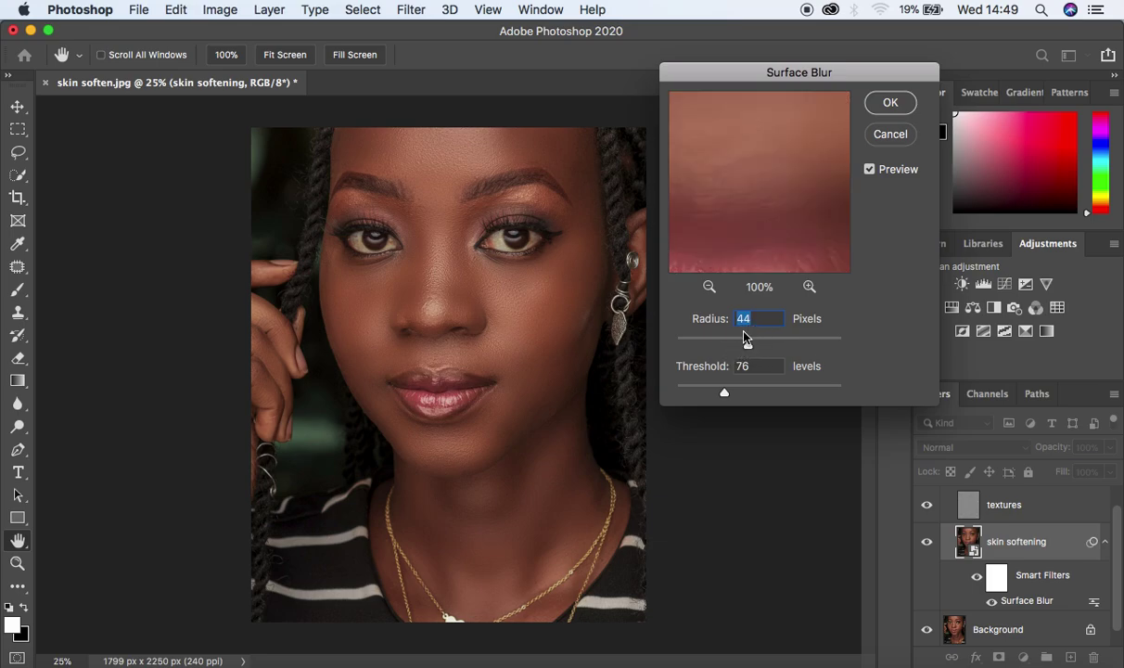
{"action": "left_click", "coordinate": [884, 101]}
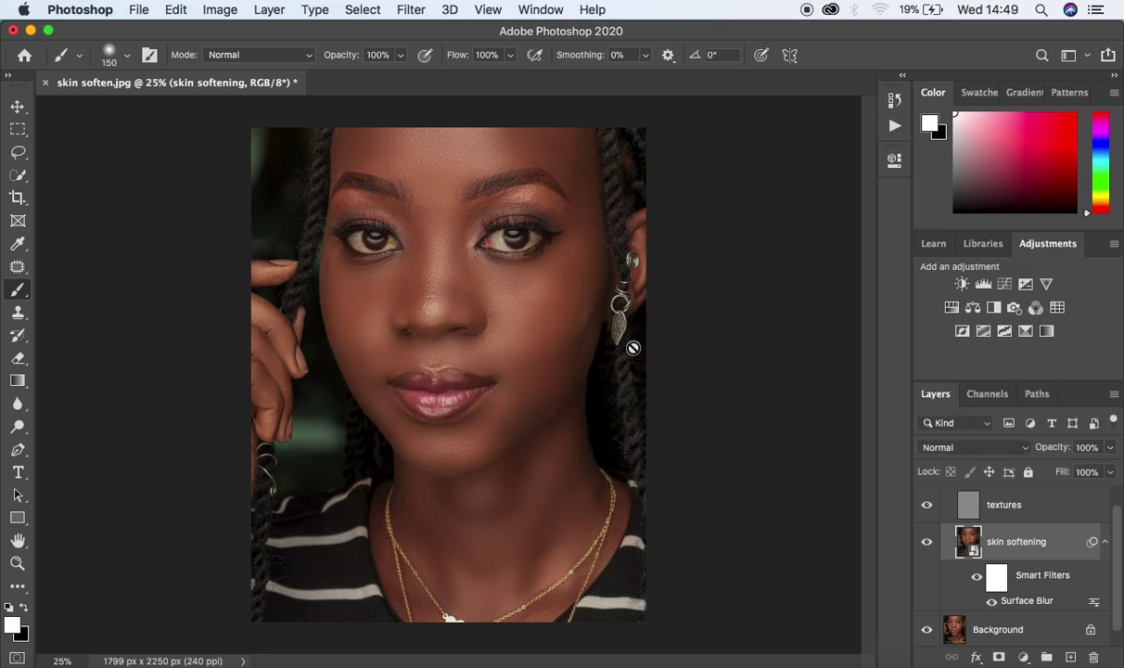
Collapse Group 1 and paint white on its mask over missed skin on the chin, cheeks, nose bridge and forehead
{"action": "left_click_drag", "start_coordinate": [1117, 533], "coordinate": [1106, 509]}
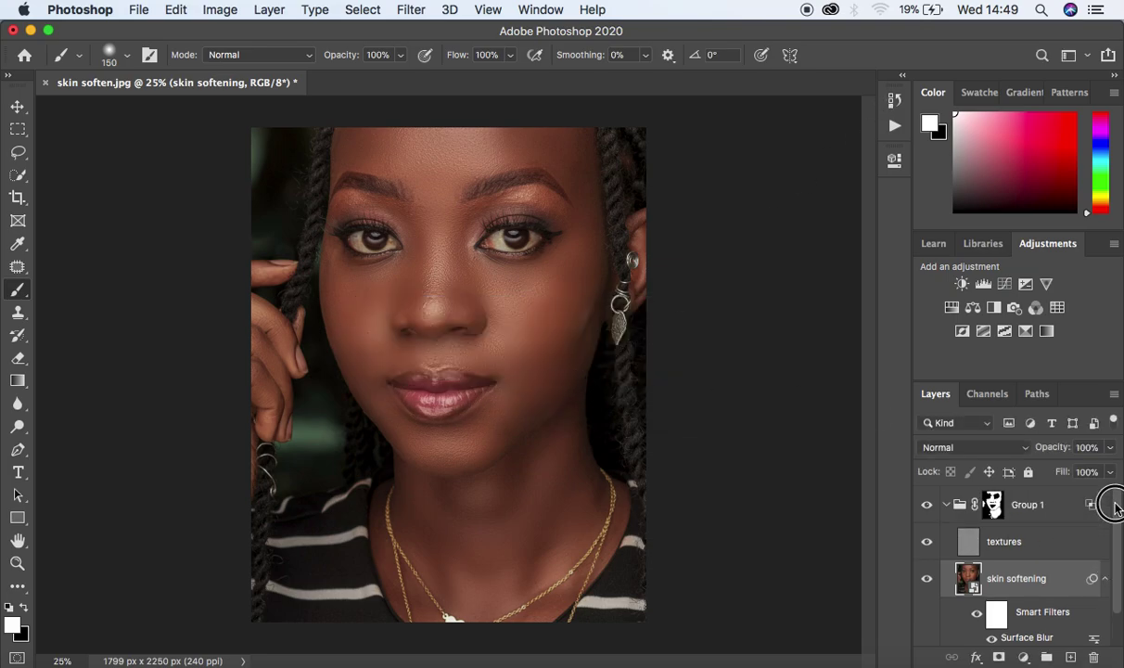
{"action": "left_click", "coordinate": [944, 506]}
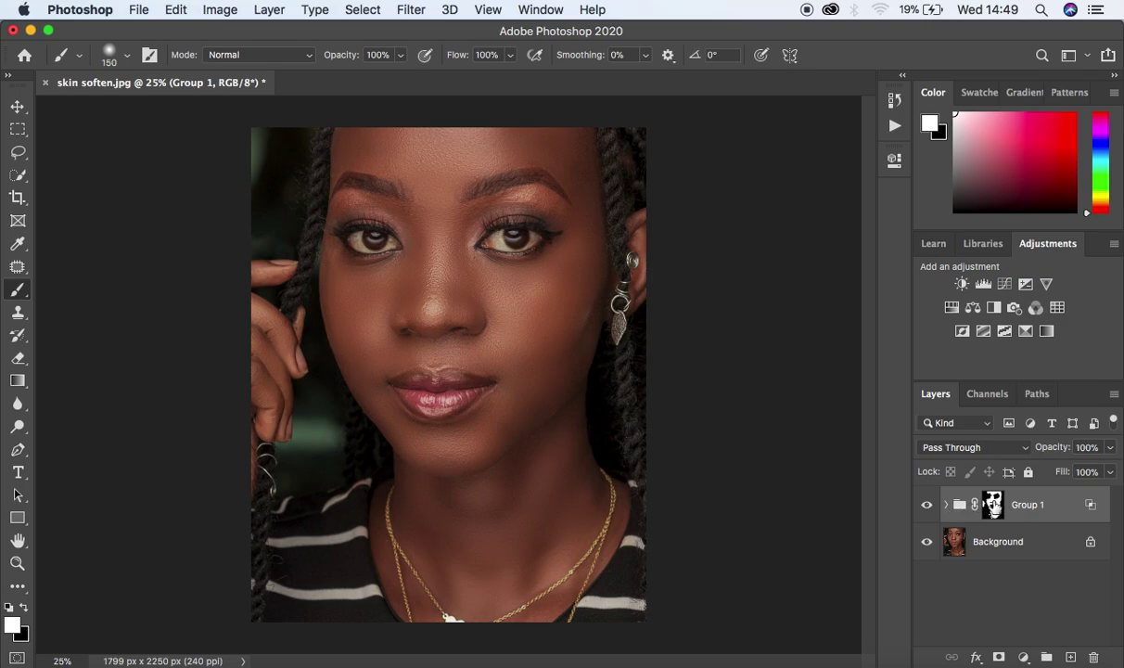
{"action": "left_click", "coordinate": [993, 505]}
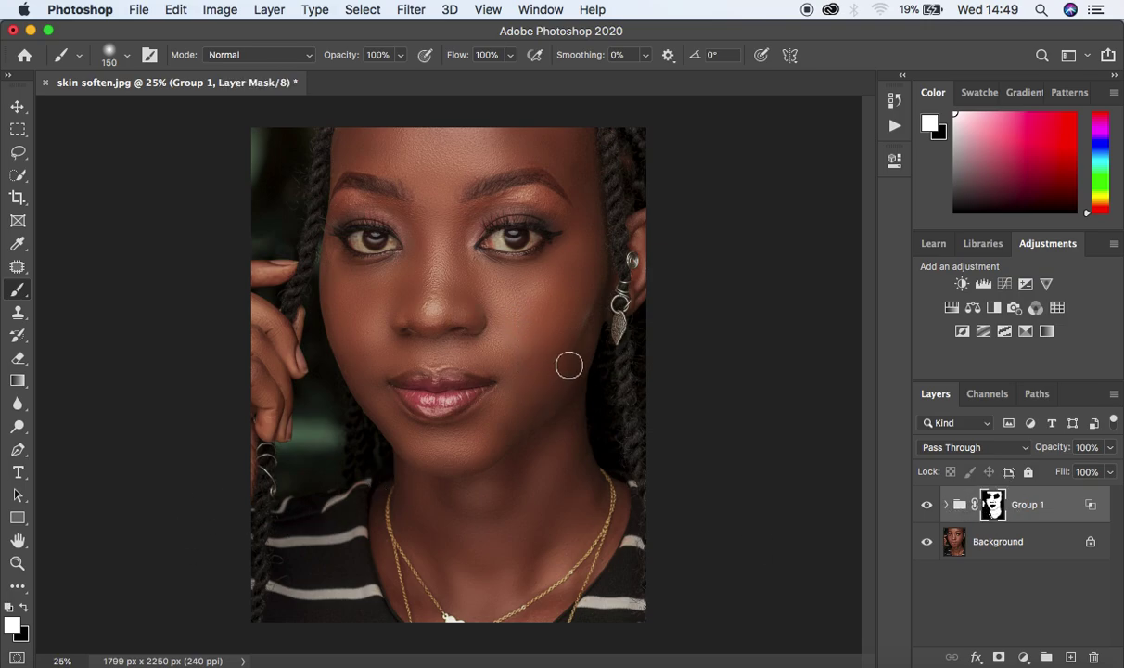
{"action": "mouse_move", "coordinate": [534, 405]}
{"action": "left_mouse_down"}
{"action": "mouse_move", "coordinate": [493, 446]}
{"action": "mouse_move", "coordinate": [564, 385]}
{"action": "mouse_move", "coordinate": [588, 322]}
{"action": "mouse_move", "coordinate": [525, 419]}
{"action": "mouse_move", "coordinate": [488, 449]}
{"action": "mouse_move", "coordinate": [527, 463]}
{"action": "mouse_move", "coordinate": [461, 503]}
{"action": "mouse_move", "coordinate": [443, 447]}
{"action": "left_mouse_up"}
{"action": "mouse_move", "coordinate": [367, 365]}
{"action": "left_mouse_down"}
{"action": "mouse_move", "coordinate": [369, 391]}
{"action": "mouse_move", "coordinate": [345, 359]}
{"action": "left_mouse_up"}
{"action": "mouse_move", "coordinate": [334, 310]}
{"action": "left_mouse_down"}
{"action": "mouse_move", "coordinate": [338, 272]}
{"action": "mouse_move", "coordinate": [339, 294]}
{"action": "left_mouse_up"}
{"action": "left_click_drag", "start_coordinate": [459, 221], "coordinate": [461, 240]}
{"action": "left_click_drag", "start_coordinate": [558, 209], "coordinate": [553, 161]}
{"action": "left_click_drag", "start_coordinate": [501, 438], "coordinate": [498, 436]}
Toggle the visibility of Group 1 several times to compare the portrait before and after softening, leaving the group shown
{"action": "left_click", "coordinate": [926, 506]}
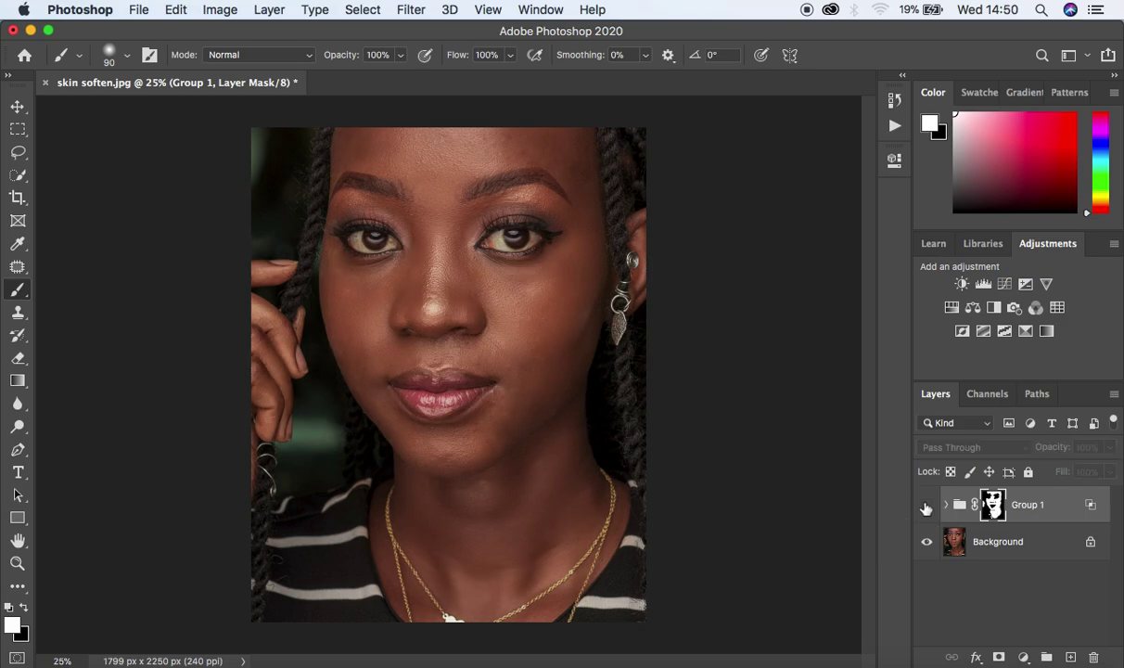
{"action": "left_click", "coordinate": [926, 505]}
{"action": "left_click", "coordinate": [925, 505]}
{"action": "left_click", "coordinate": [926, 506]}
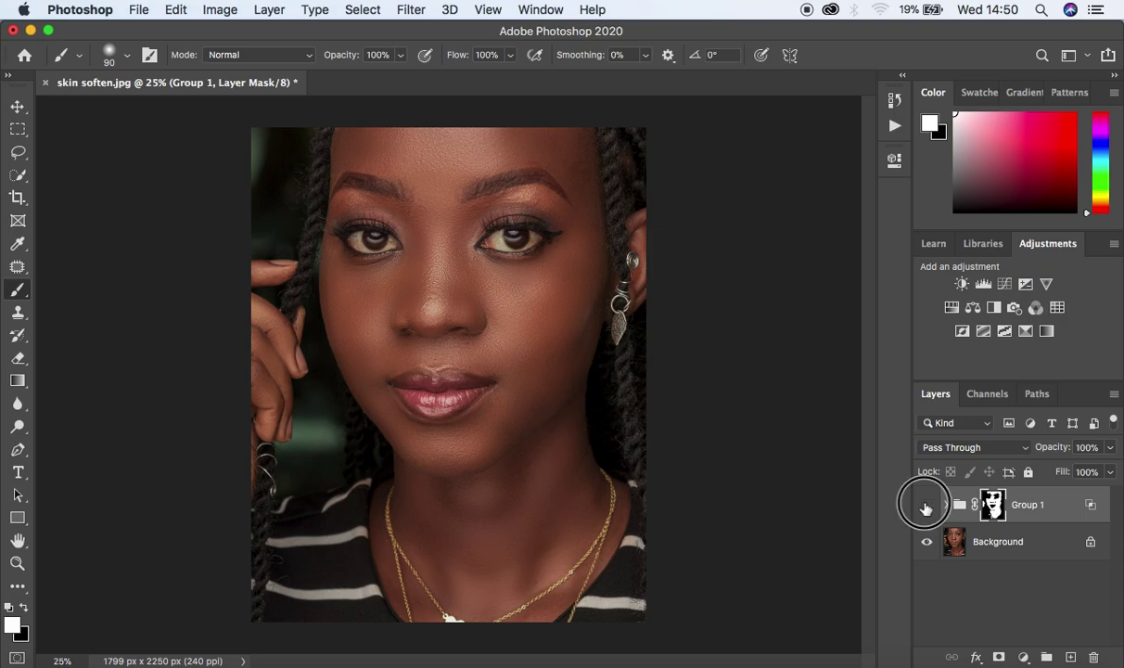
{"action": "left_click", "coordinate": [925, 505]}
{"action": "left_click", "coordinate": [926, 505]}
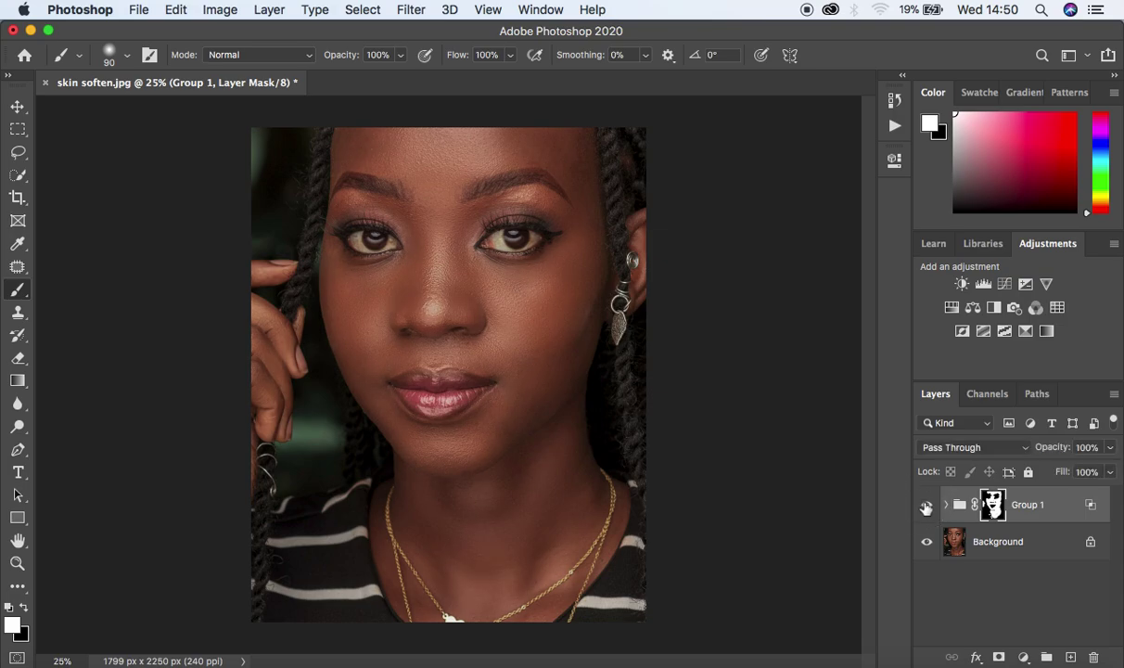